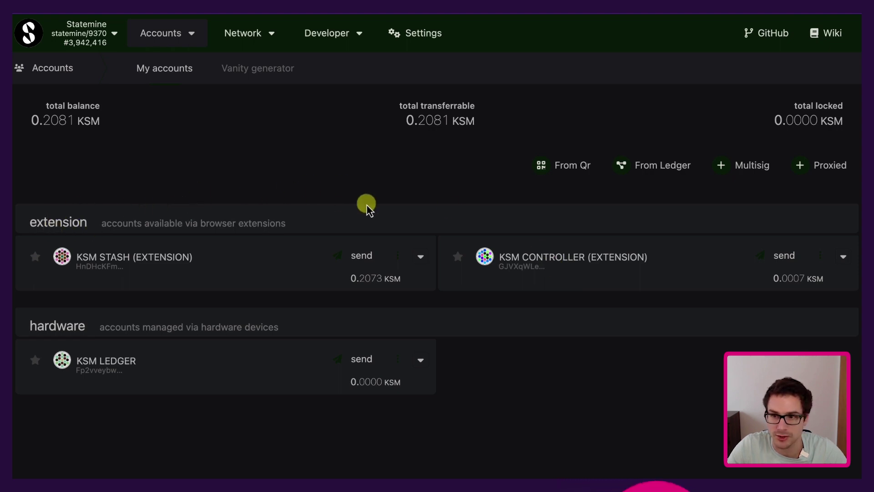
Review the Kusama accounts listed in the browser wallet extension.
left_click(794, 13)
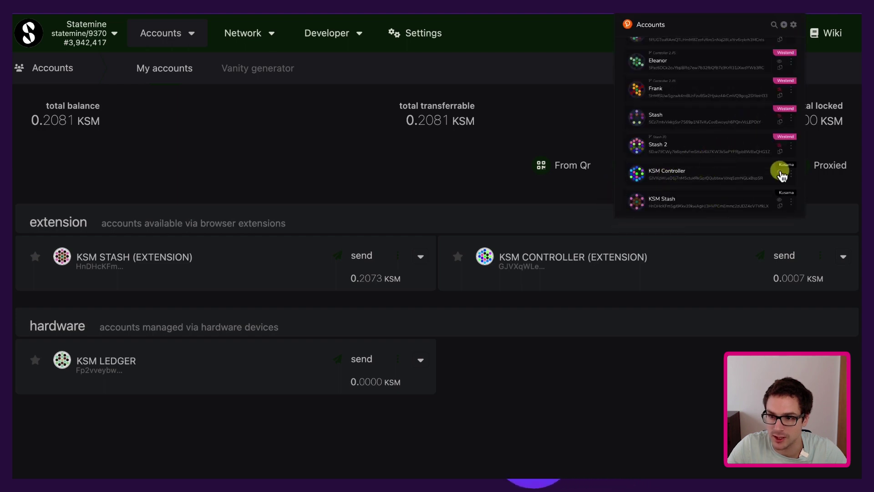
left_click(615, 335)
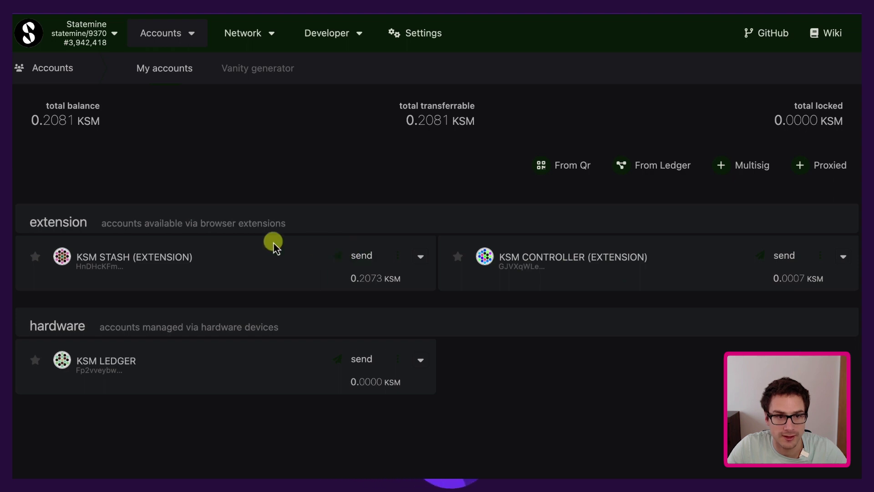
Open the Statemine network's assets overview and browse the existing assets and their IDs.
mouse_move(266, 39)
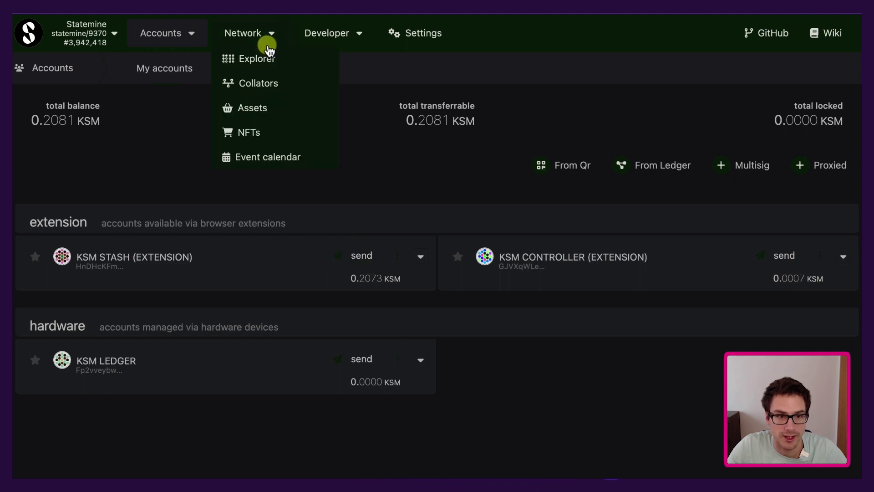
left_click(264, 106)
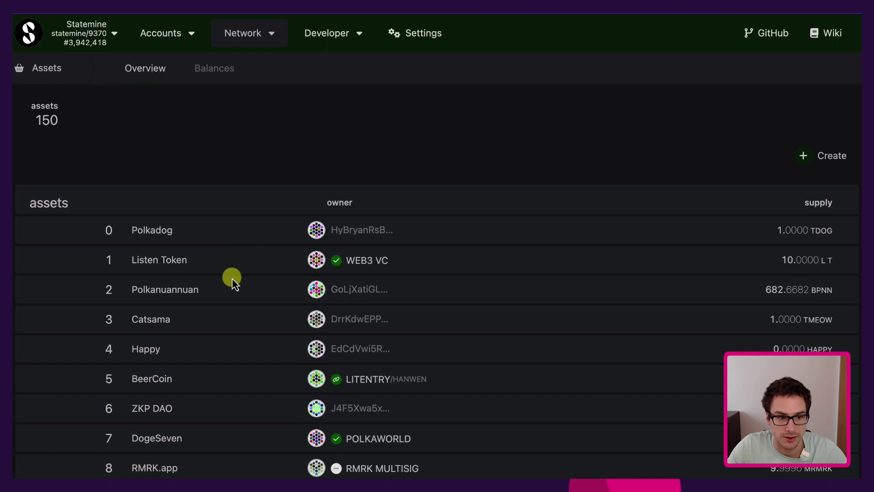
scroll(230, 279, "down", 4)
scroll(233, 282, "down", 6)
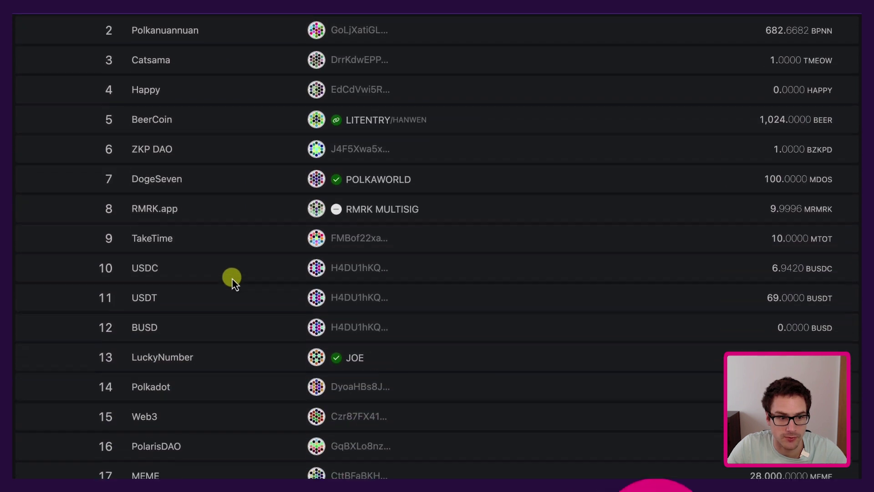
scroll(232, 283, "down", 4)
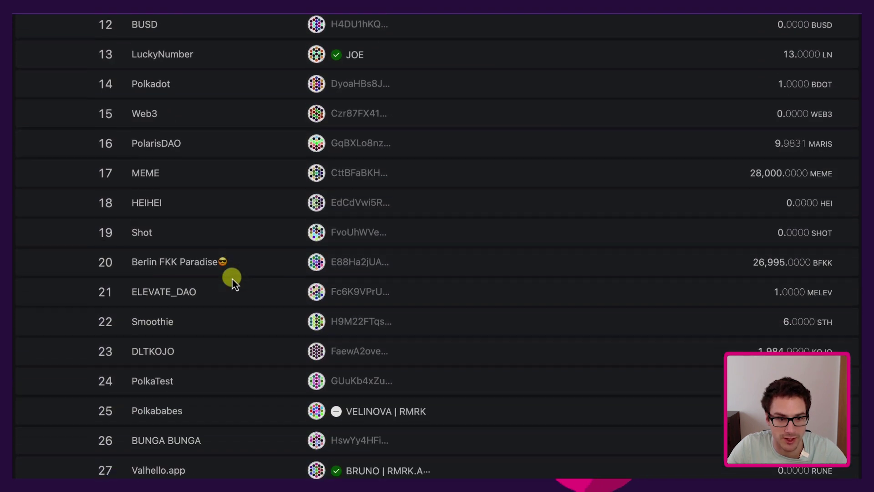
scroll(232, 283, "up", 11)
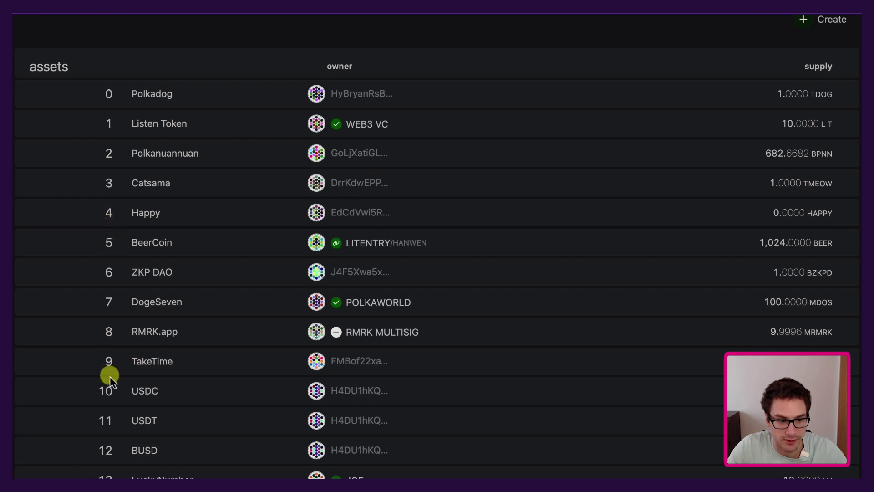
scroll(109, 375, "down", 5)
scroll(109, 382, "down", 1)
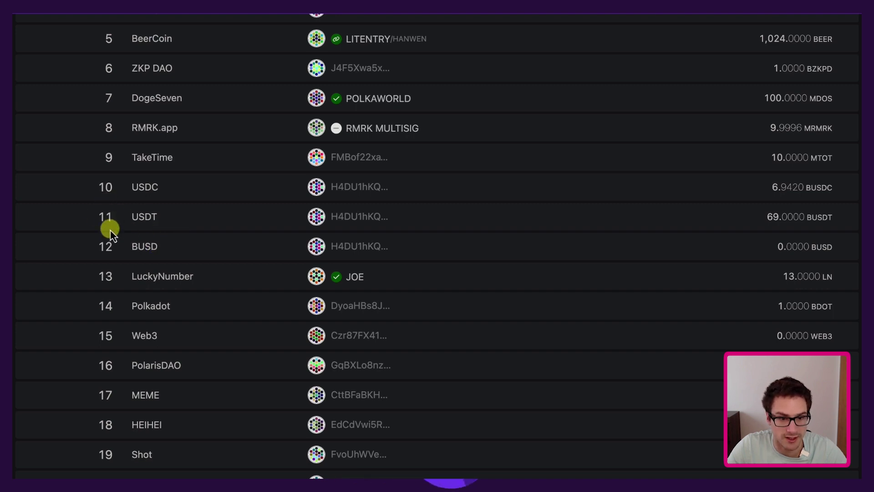
scroll(410, 318, "up", 8)
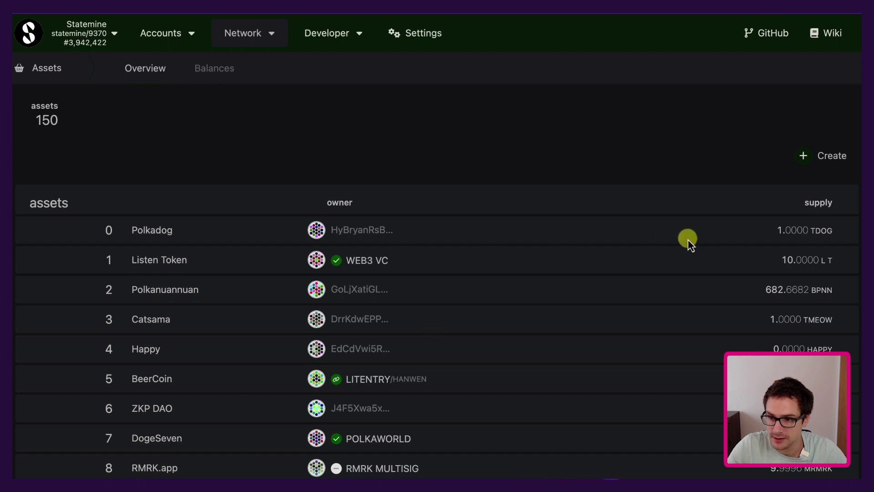
Start creating an asset named TechedCoin with the symbol TCC and 5 decimals.
left_click(826, 155)
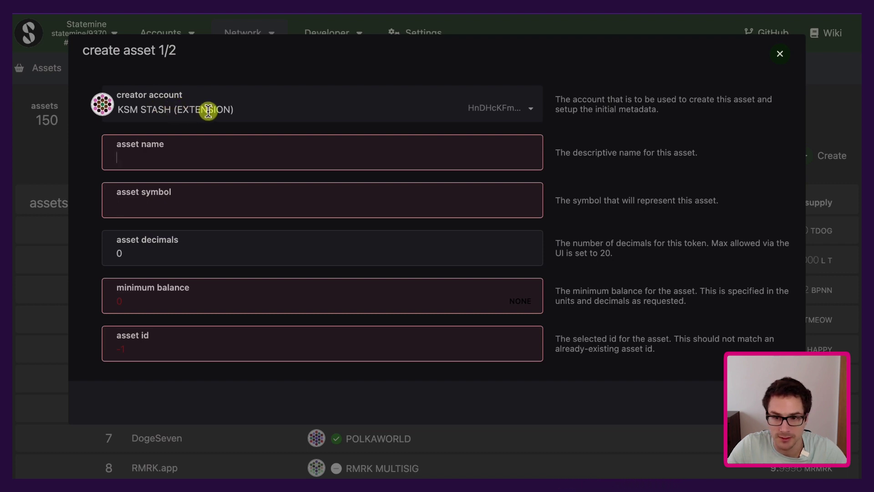
type("TechedCoin")
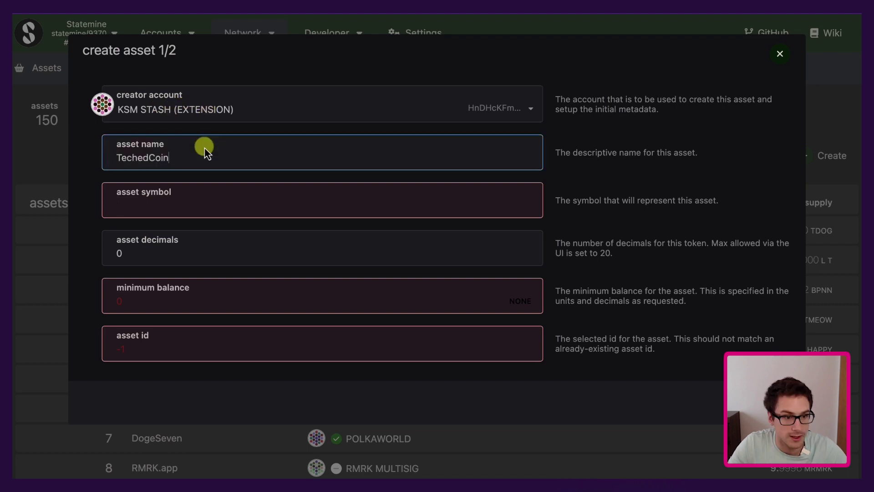
left_click(151, 207)
type("TCC")
left_click(155, 253)
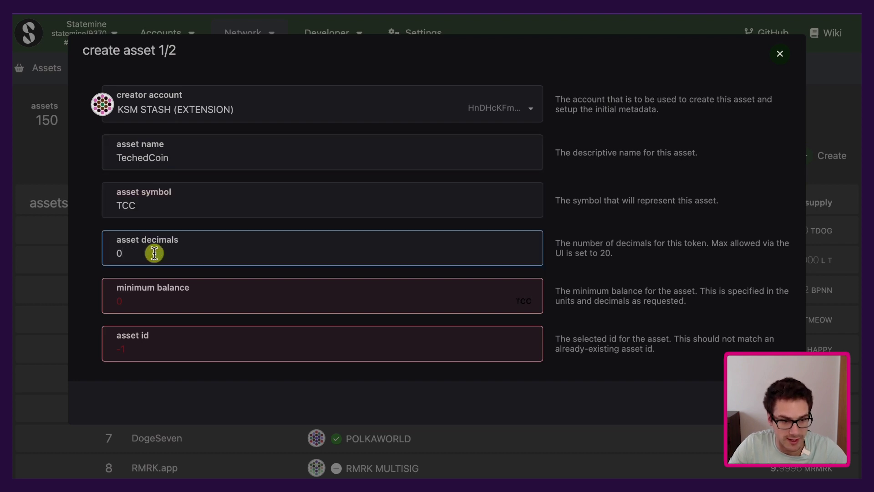
type("5")
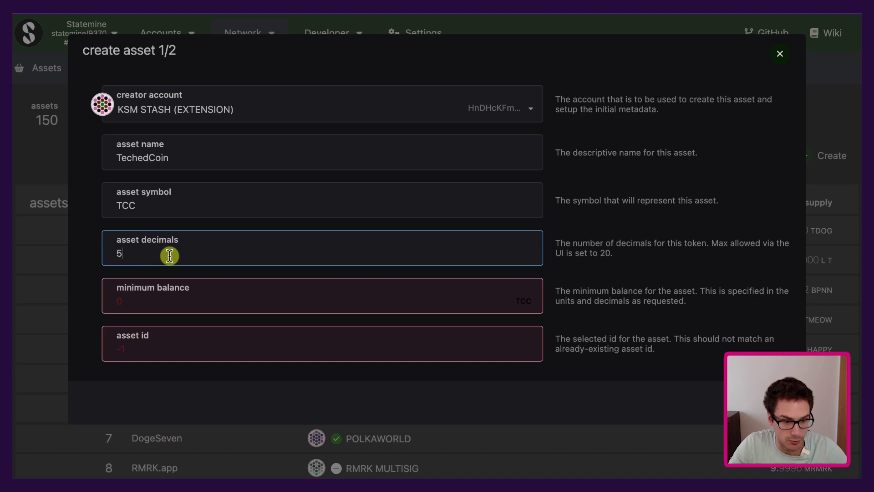
Set the new asset's minimum balance to 0.00001 TCC and its ID to 200, and continue to the role accounts.
left_click(136, 348)
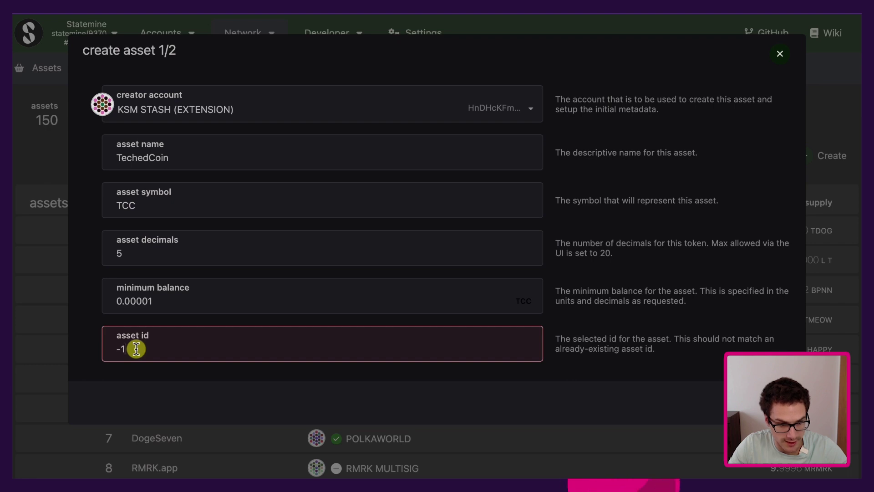
key("BackSpace")
key("BackSpace")
type("1")
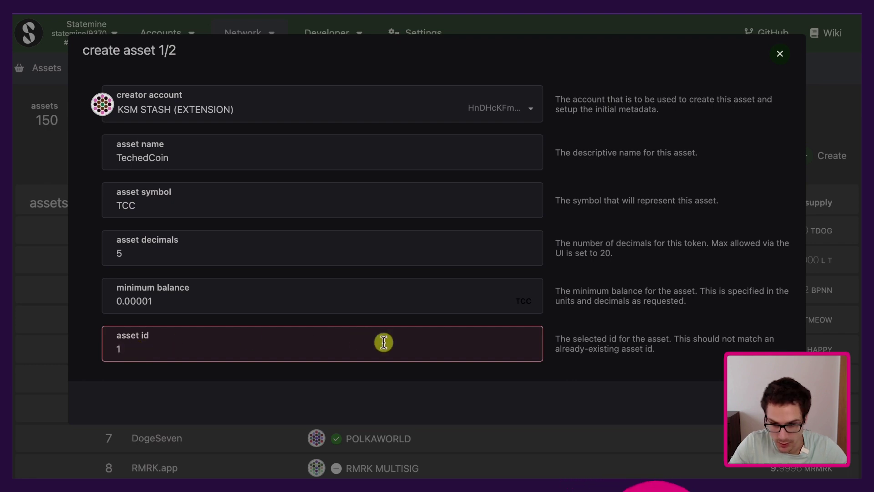
key("BackSpace")
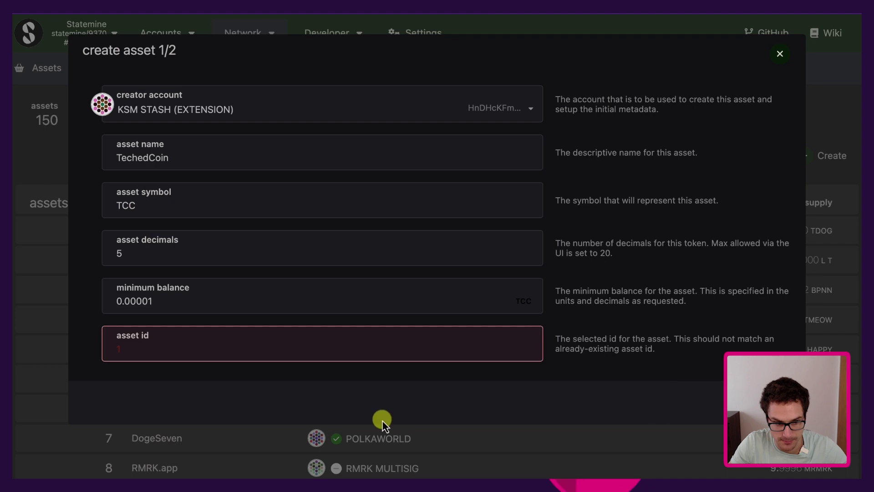
type("1")
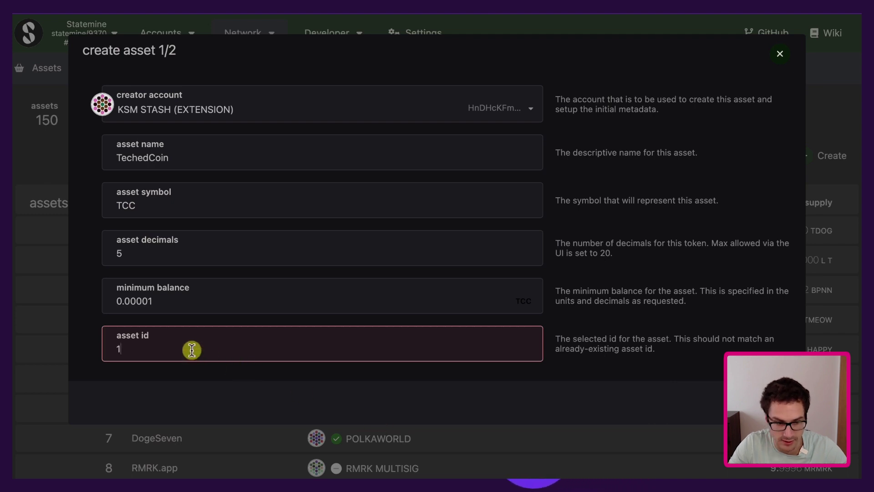
key("BackSpace")
type("200")
left_click(765, 402)
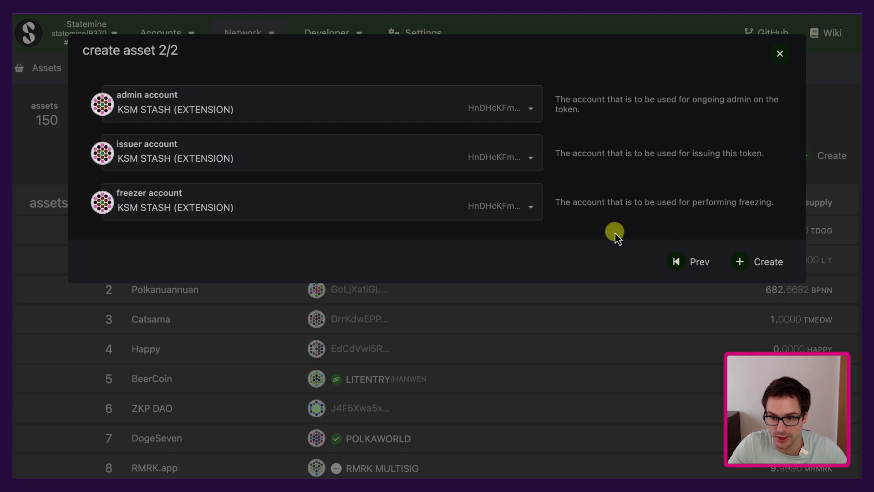
Create the asset with KSM Stash as admin, issuer and freezer, and sign and submit the transaction.
left_click(769, 262)
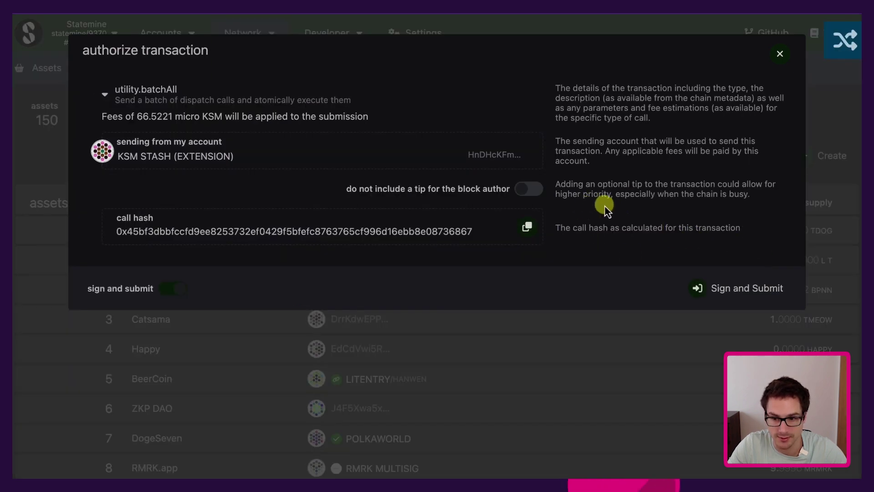
left_click(748, 290)
left_click(287, 277)
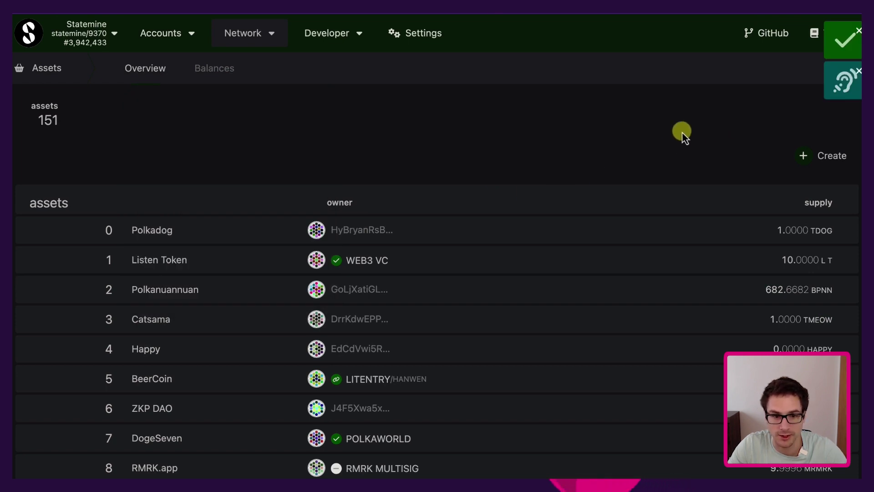
Find TechedCoin in the assets list and check its owner and supply.
scroll(433, 230, "down", 10)
scroll(433, 230, "down", 20)
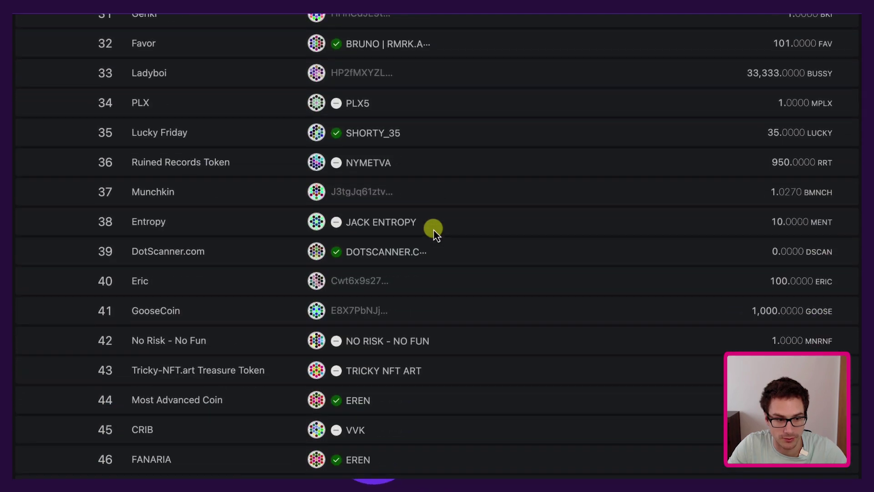
scroll(433, 230, "down", 5)
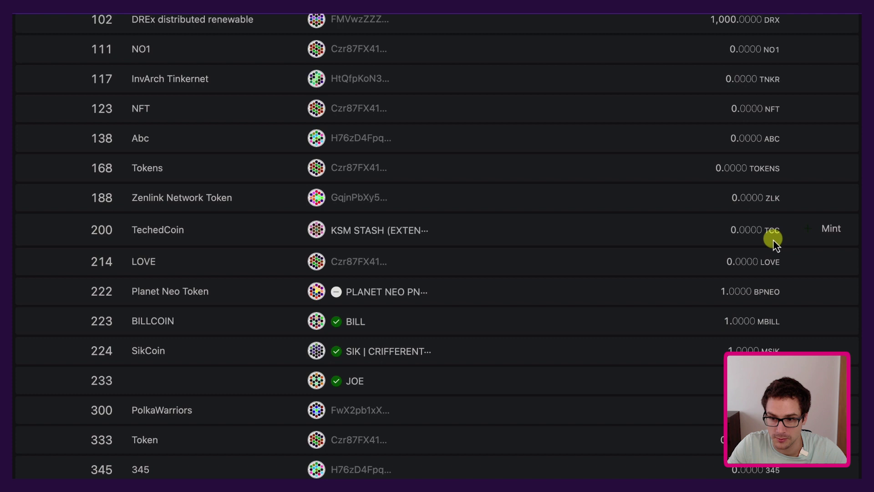
scroll(775, 244, "up", 1)
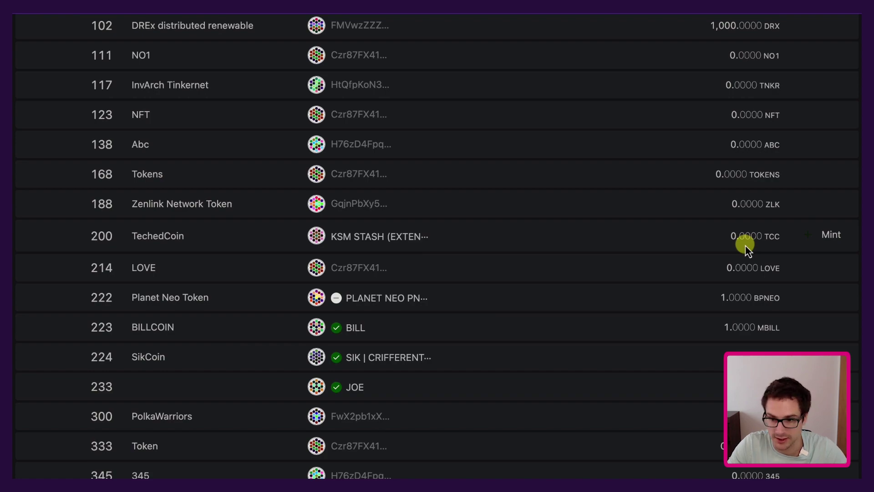
scroll(723, 251, "up", 20)
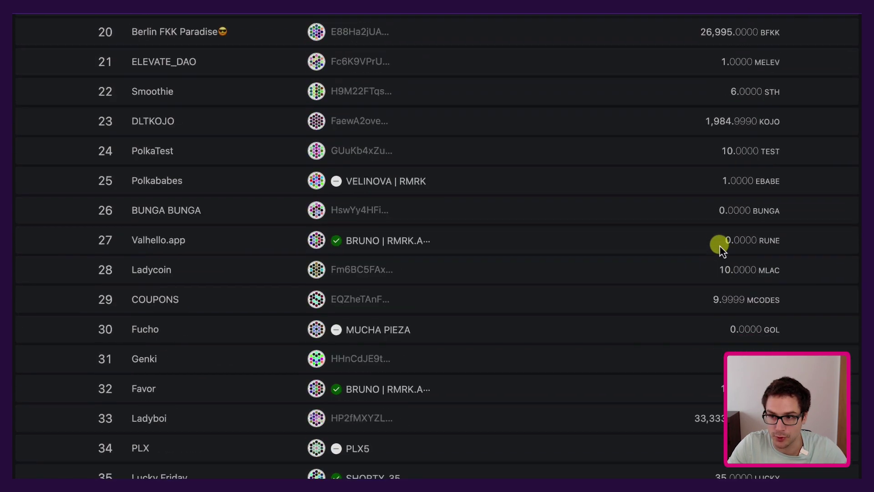
scroll(721, 249, "up", 10)
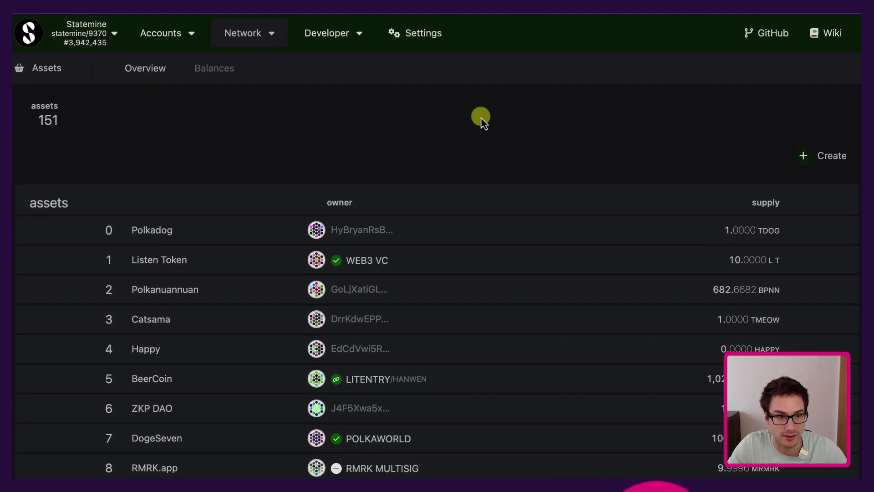
Open the accounts overview and expand the KSM Stash balance details to check the transferrable and reserved amounts.
mouse_move(189, 33)
left_click(184, 60)
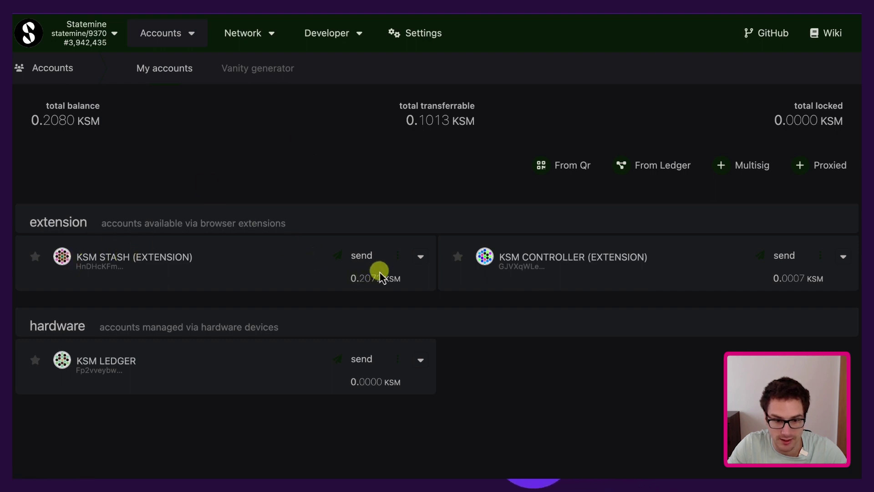
left_click(421, 256)
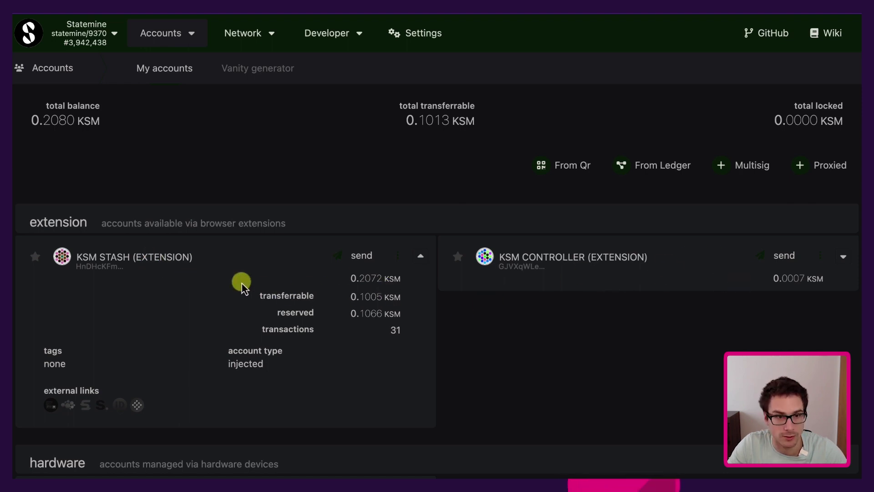
Return to the network's assets and open the minting form for TechedCoin.
mouse_move(250, 37)
left_click(255, 109)
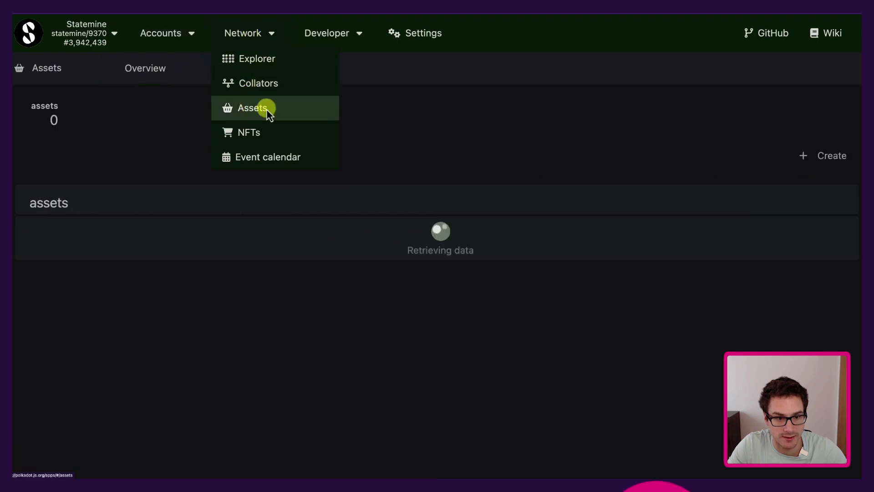
scroll(431, 340, "down", 20)
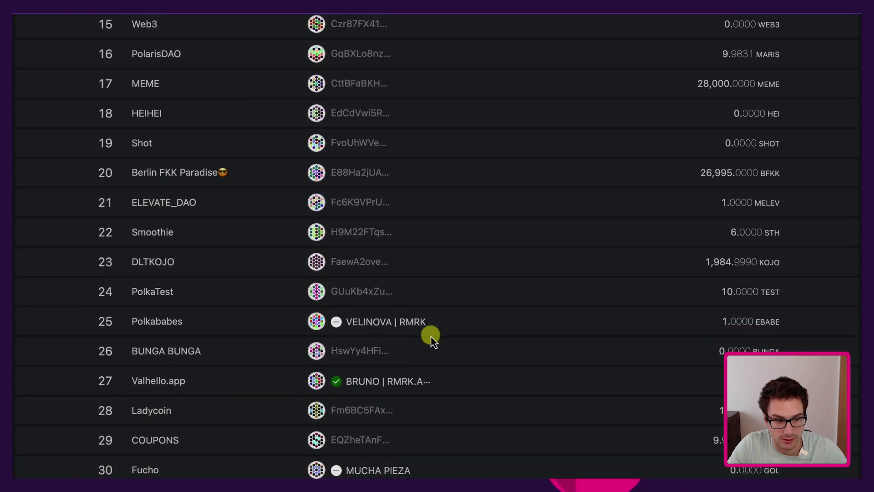
scroll(431, 339, "down", 3)
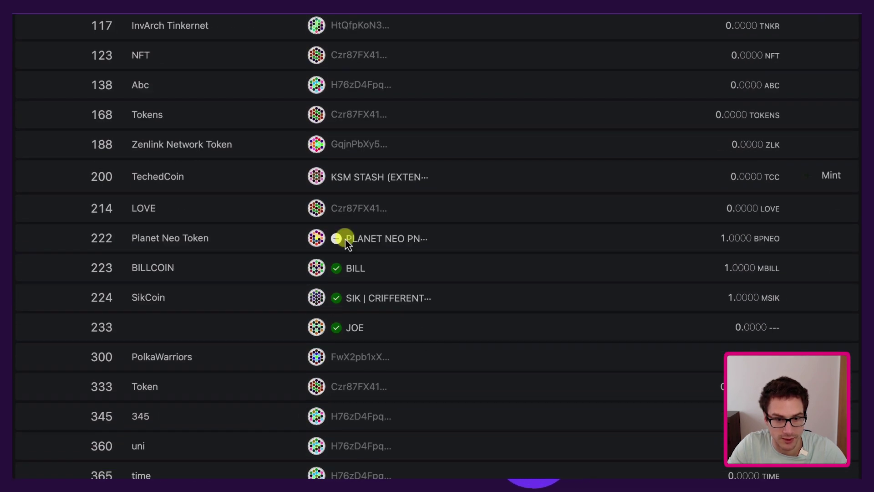
left_click(834, 177)
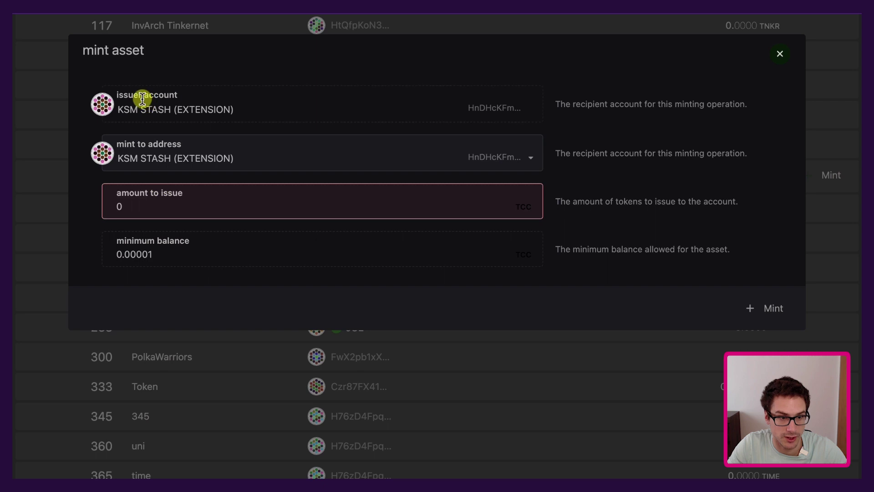
Set the amount to issue to 1000 TCC with KSM Stash as recipient, and proceed to authorizing the mint.
left_click(165, 110)
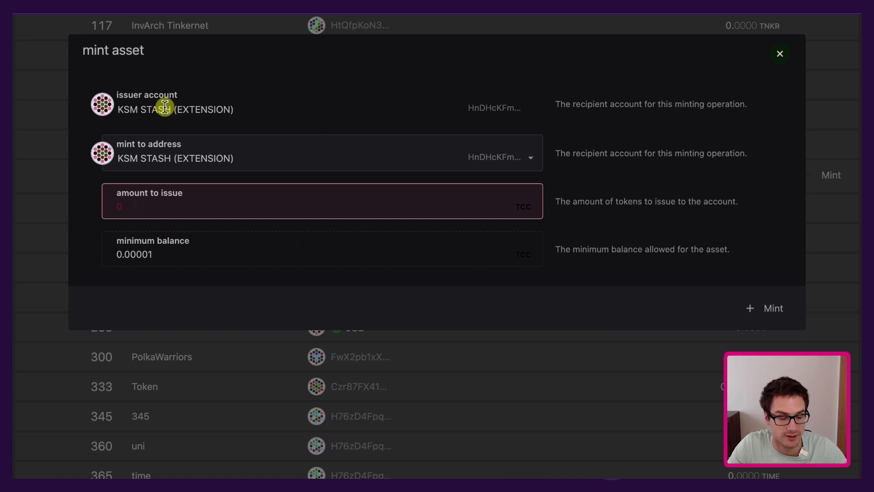
left_click(525, 165)
left_click(524, 164)
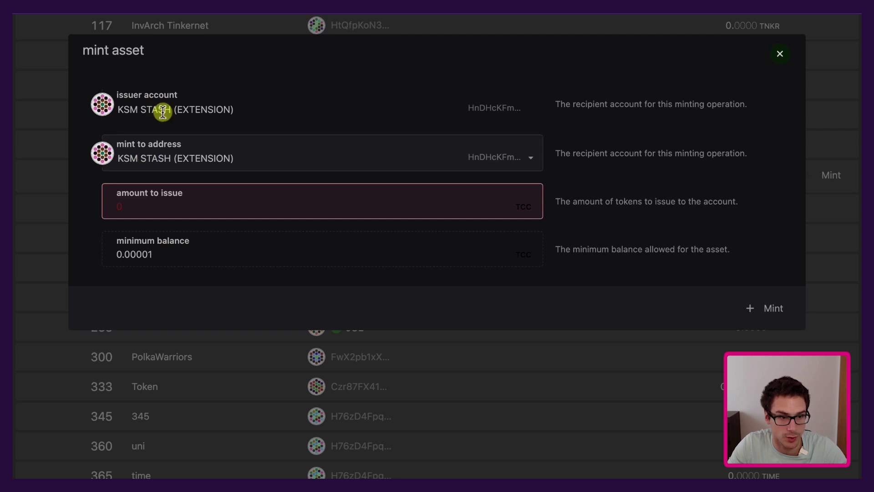
type("1000")
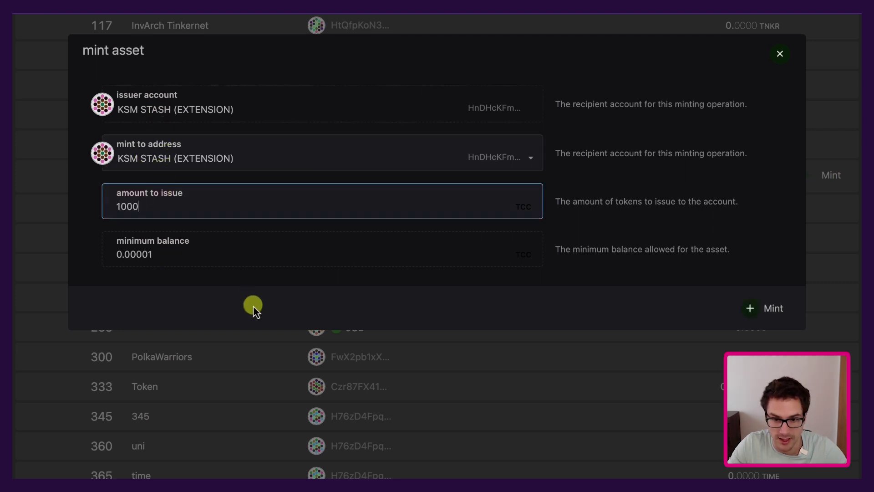
left_click(757, 314)
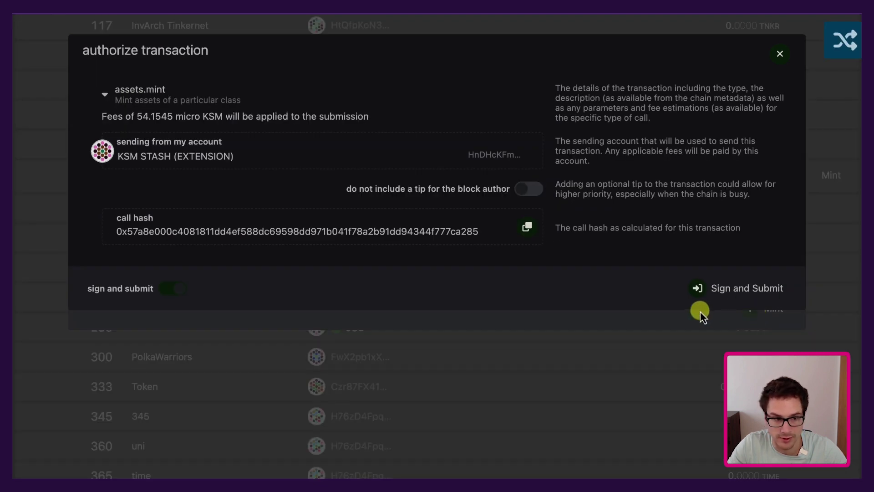
Sign and submit the TechedCoin mint transaction, authorizing it with the KSM Stash account password.
left_click(715, 289)
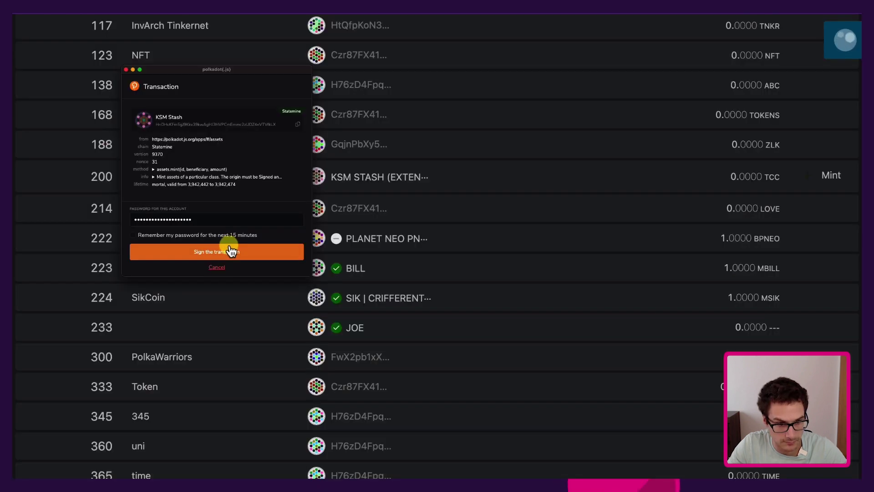
left_click(227, 250)
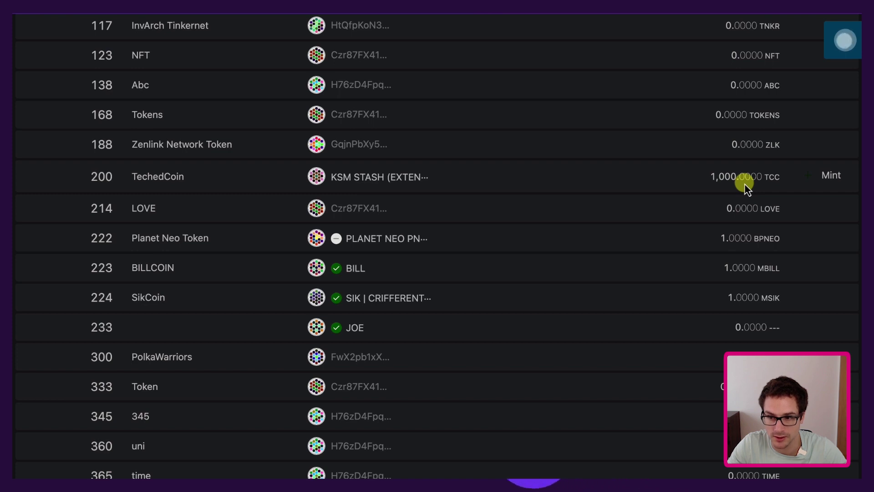
Open the asset balances and choose TechedCoin (200) as the asset to query.
scroll(298, 139, "up", 20)
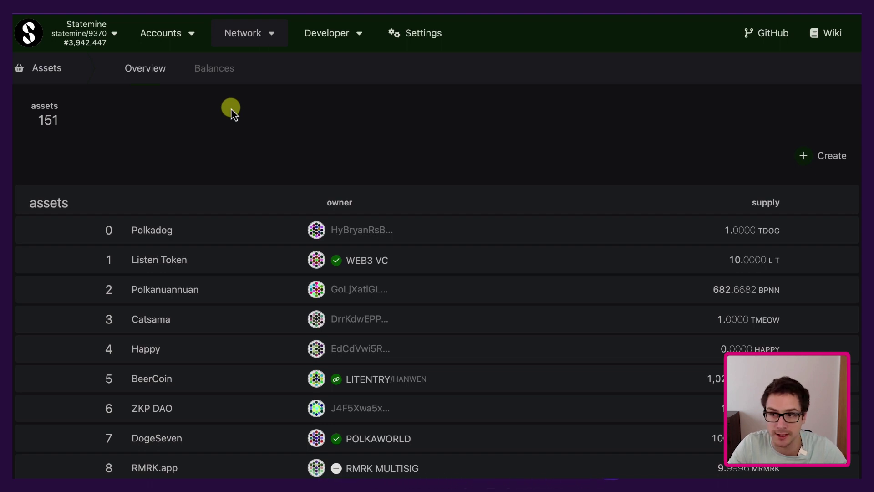
left_click(225, 77)
left_click(207, 121)
scroll(104, 193, "down", 10)
scroll(103, 193, "down", 4)
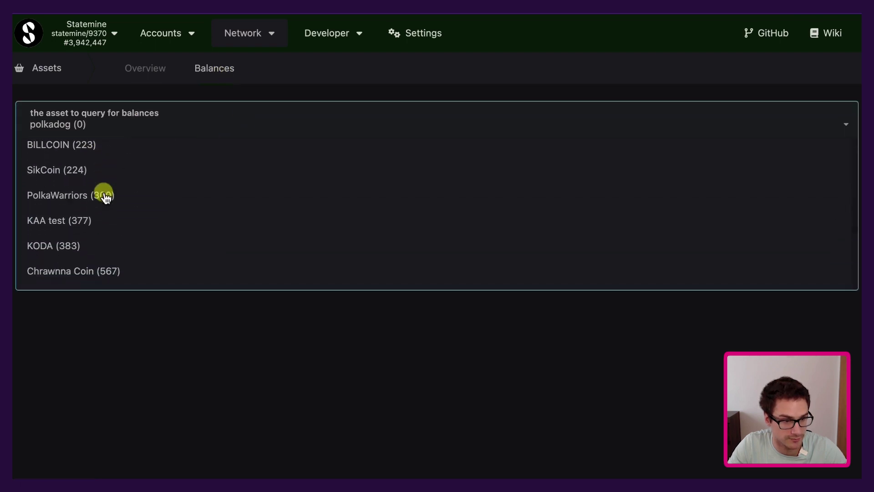
scroll(103, 191, "up", 1)
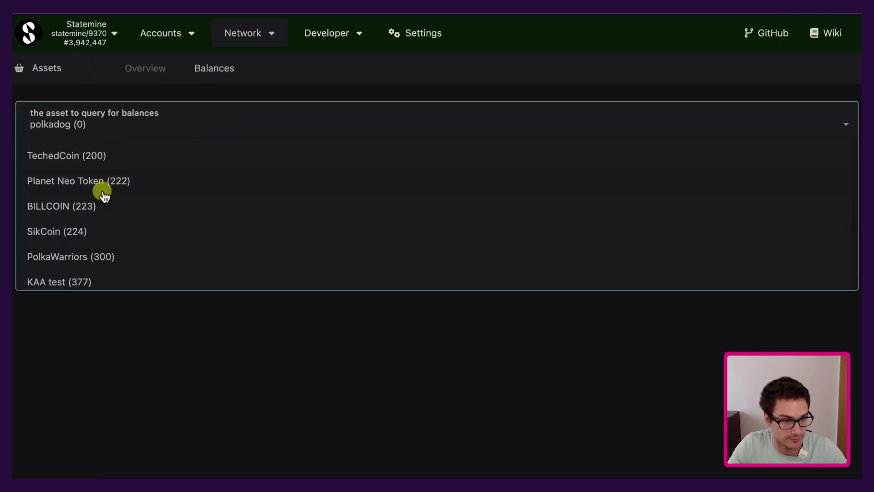
left_click(69, 162)
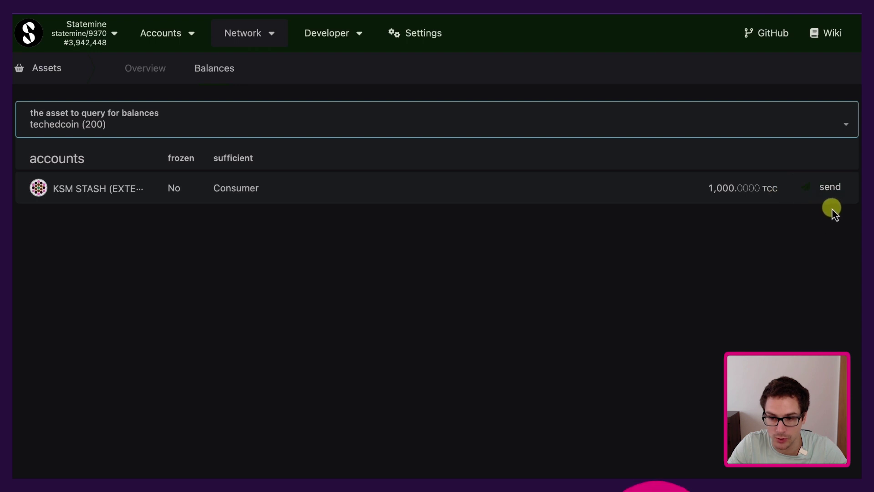
Set up a transfer of 100 TCC from KSM Stash to KSM Controller and proceed to authorizing it.
left_click(830, 187)
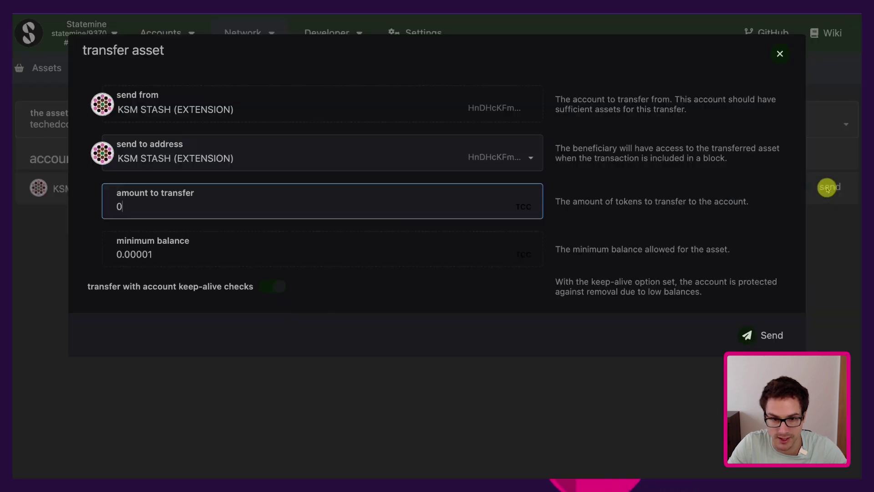
left_click(238, 142)
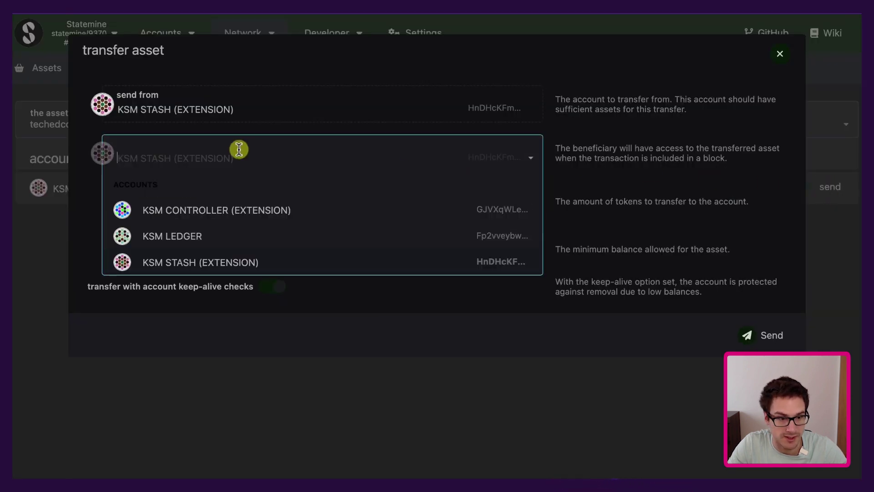
left_click(210, 211)
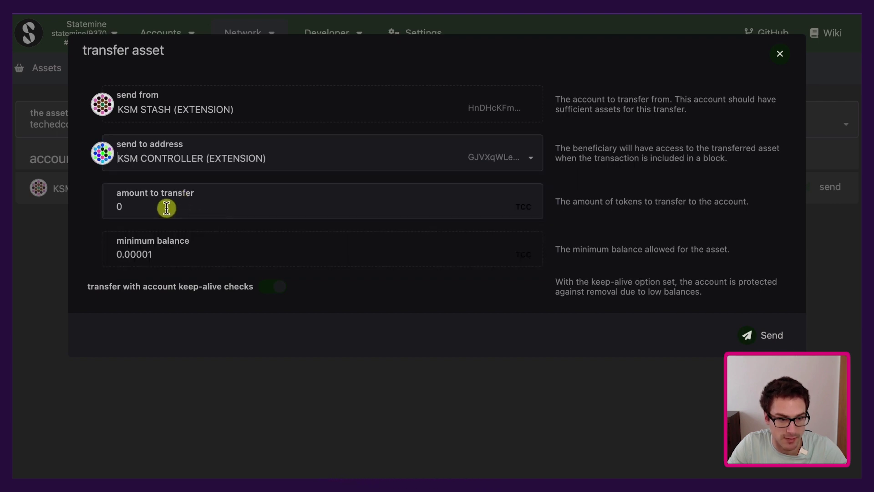
left_click(230, 218)
type("100")
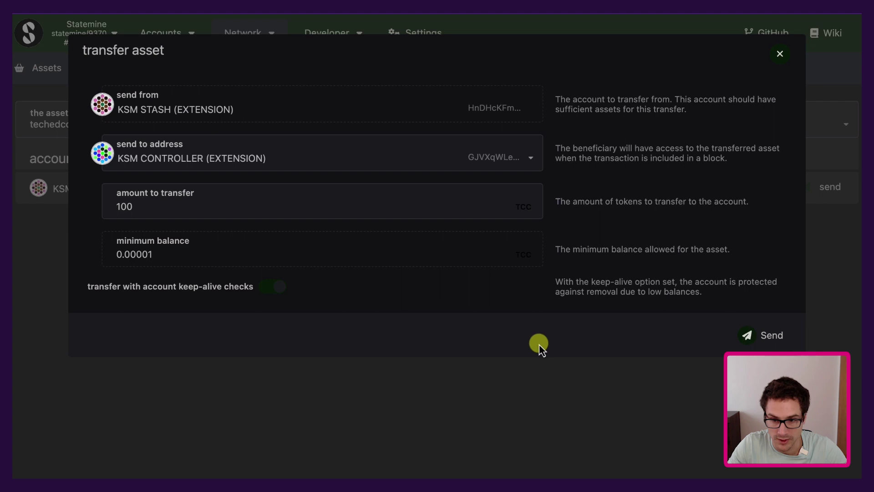
left_click(768, 337)
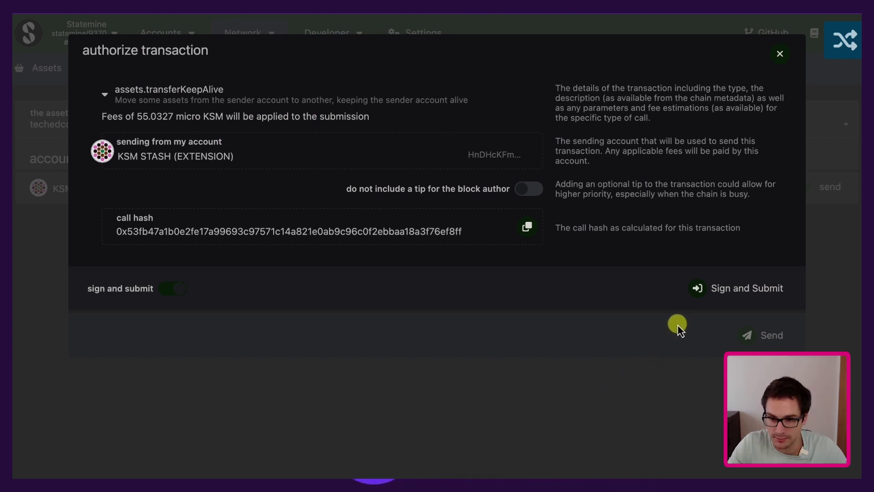
Sign and submit the 100 TCC transfer, authorizing it with the KSM Stash account password.
left_click(736, 289)
key("ctrl+v")
left_click(259, 276)
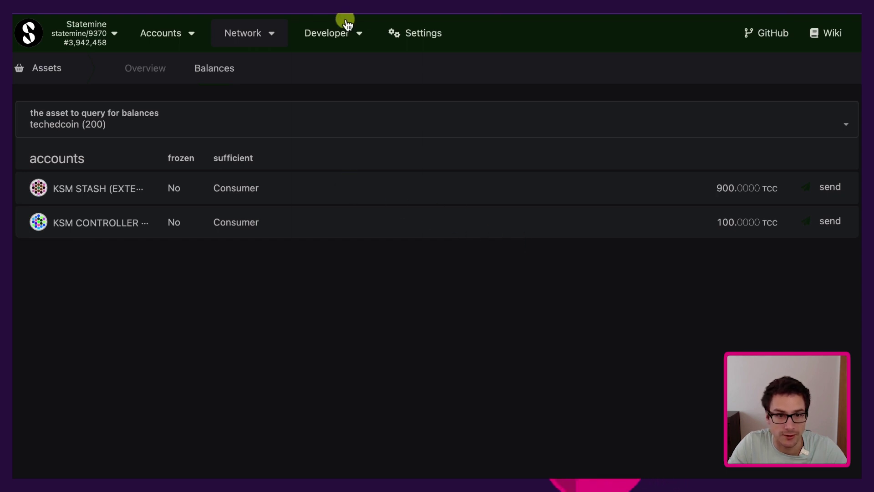
Open the developer extrinsics and choose the assets call freezeAsset(id) for the KSM Stash account.
mouse_move(343, 32)
left_click(342, 82)
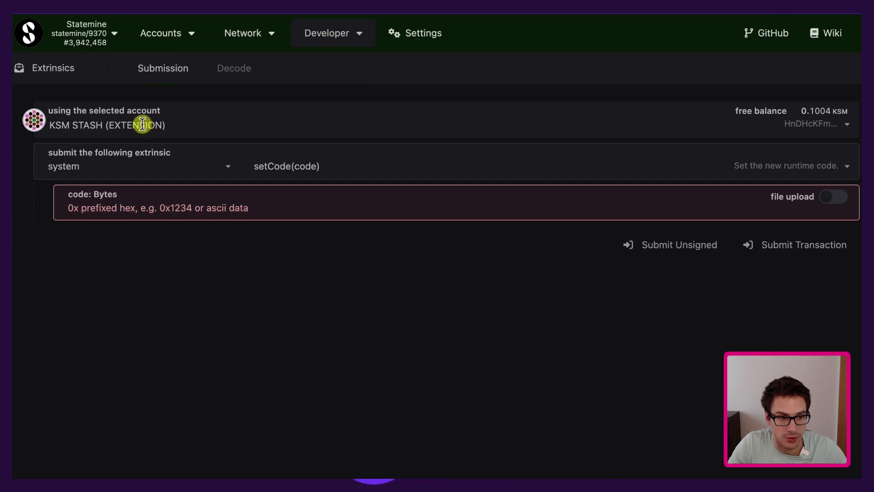
left_click(211, 164)
scroll(159, 211, "up", 5)
left_click(84, 195)
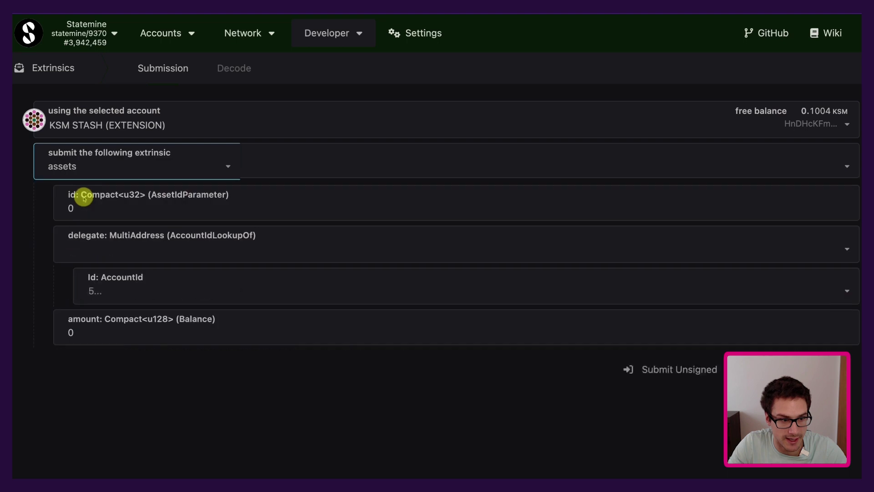
left_click(308, 175)
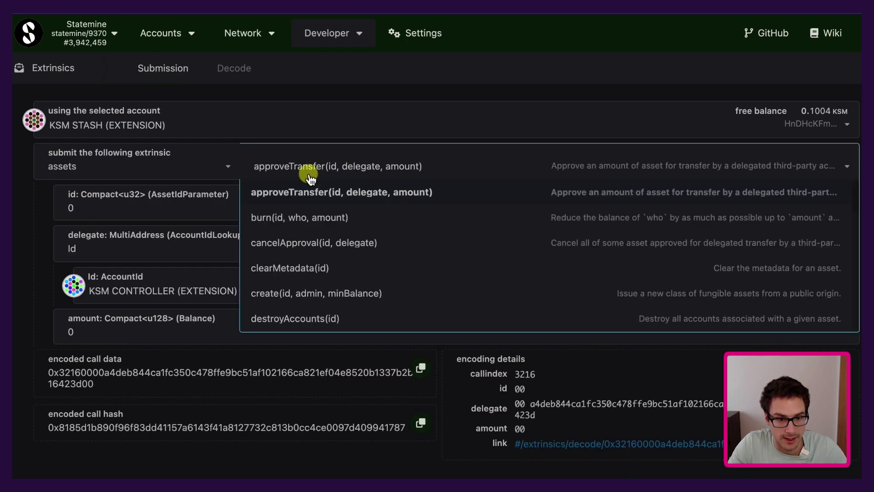
scroll(358, 264, "down", 2)
scroll(353, 264, "down", 8)
left_click(330, 244)
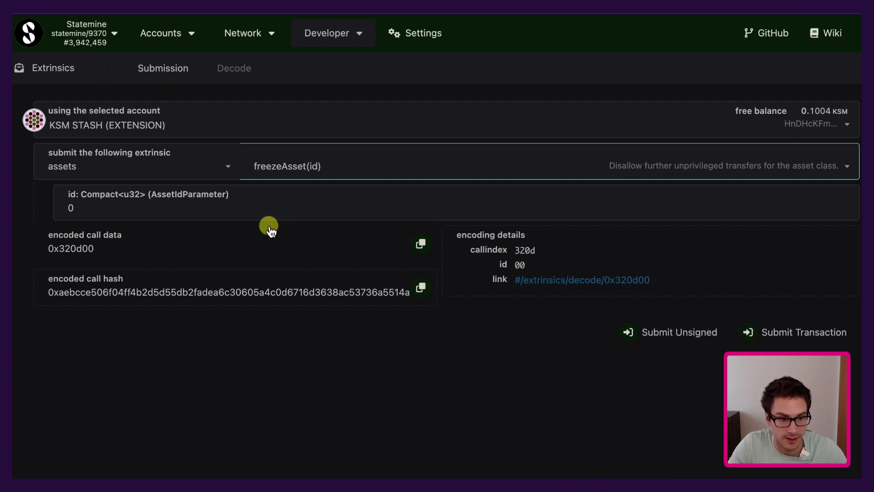
Set the asset id to 200, then sign and submit the freezeAsset transaction from KSM Stash.
left_click(224, 212)
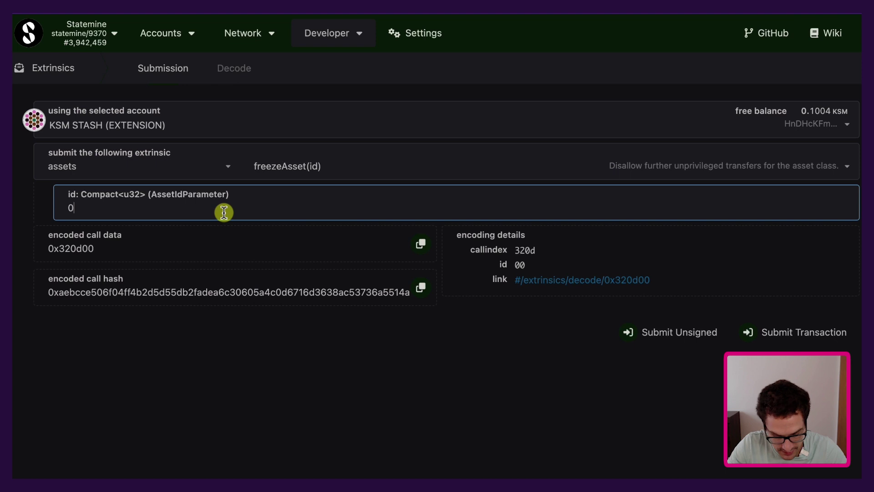
key("BackSpace")
type("200")
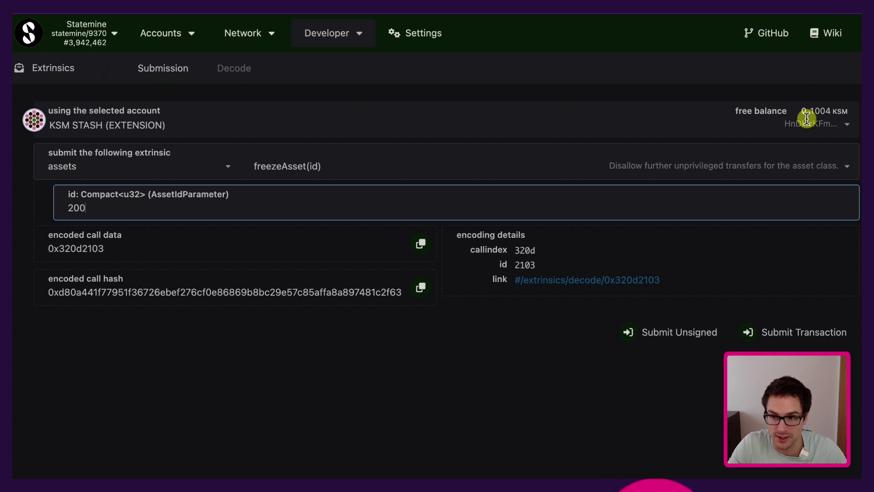
left_click(801, 335)
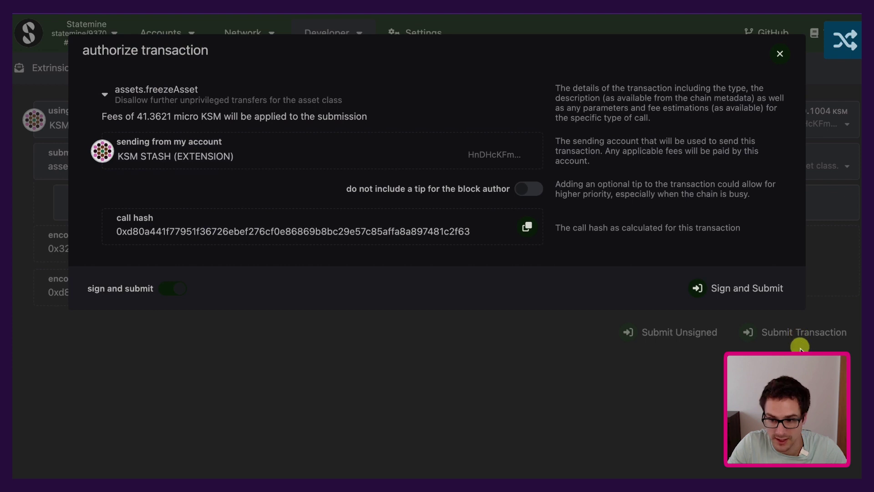
left_click(748, 289)
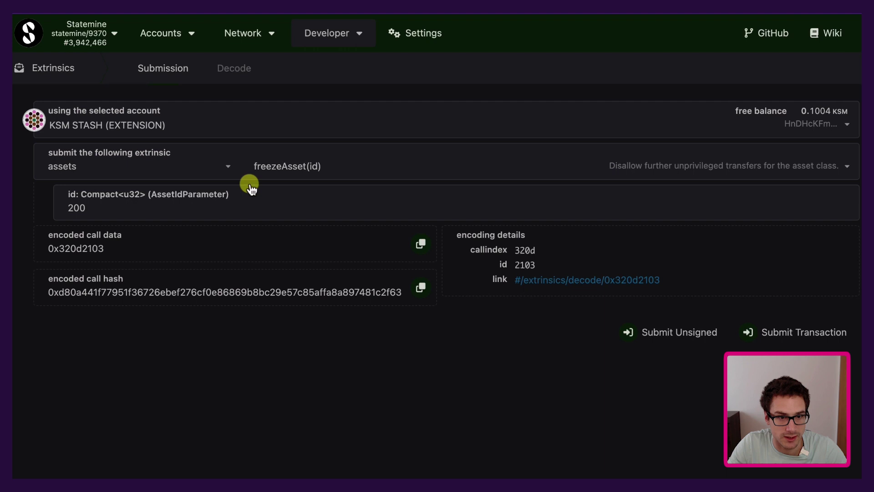
Return to the network's asset balances and query TechedCoin (200) again to check its account balances.
mouse_move(267, 37)
left_click(268, 113)
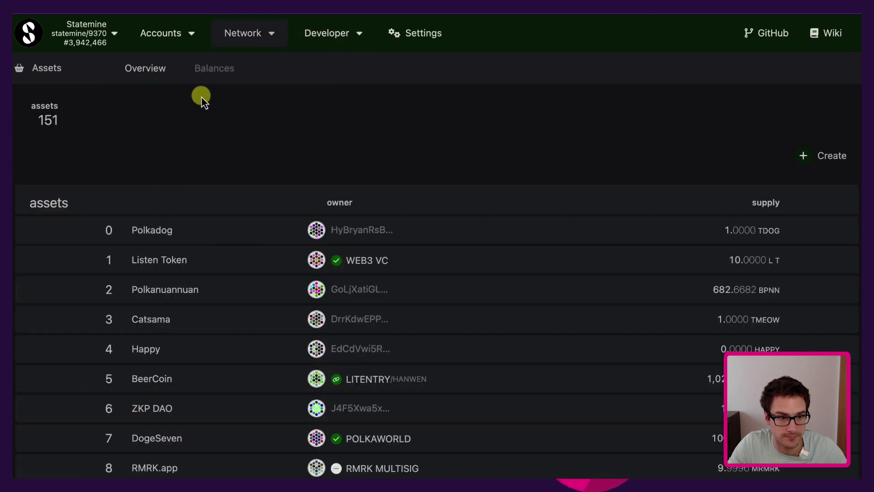
left_click(216, 74)
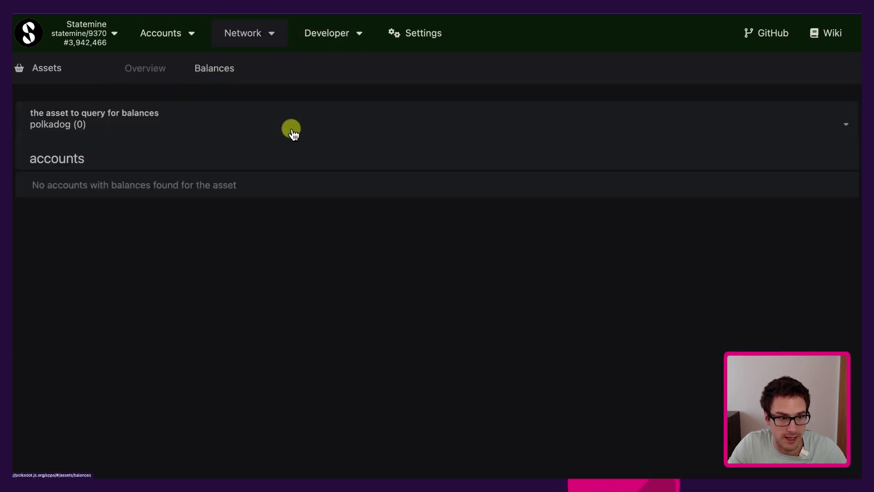
left_click(156, 129)
scroll(139, 232, "down", 15)
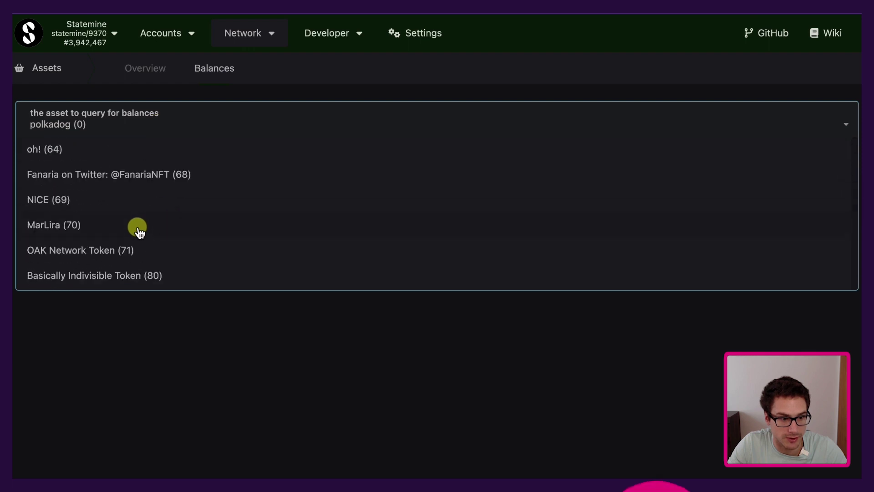
scroll(139, 230, "up", 5)
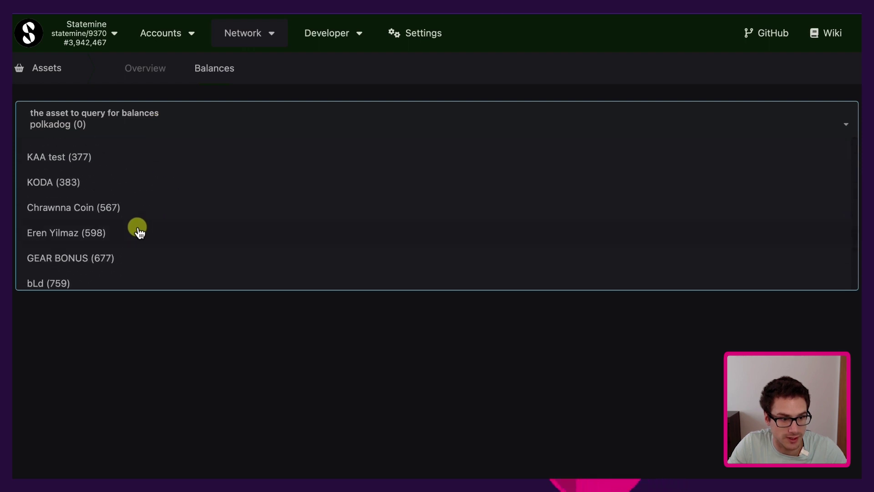
scroll(139, 230, "up", 5)
left_click(138, 230)
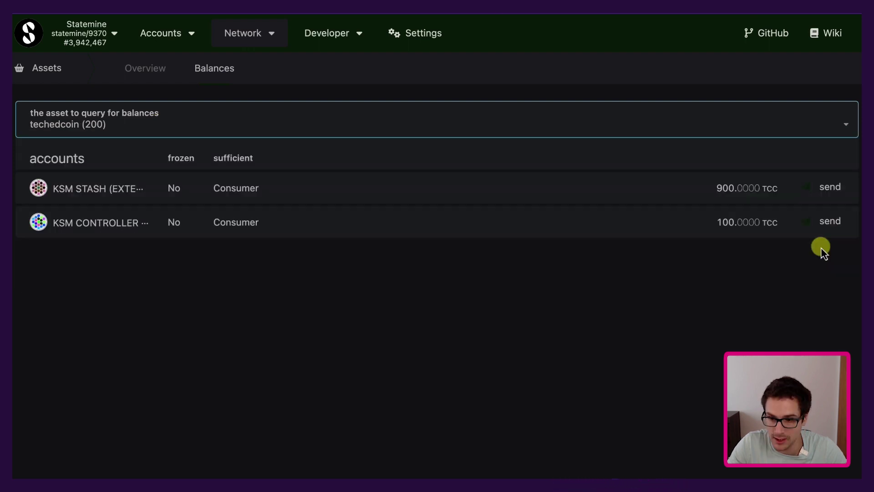
Try to transfer 50 TCC from KSM Controller to KSM Stash, signing and submitting the transaction.
left_click(826, 223)
type("50")
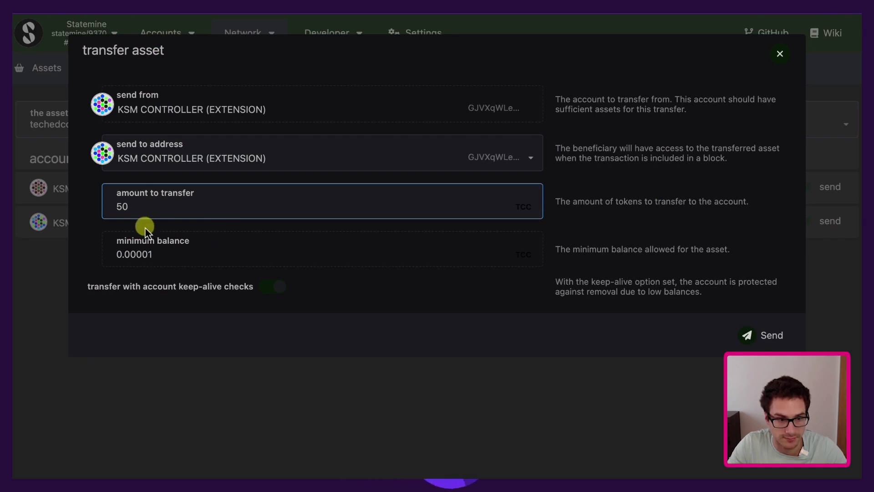
left_click(184, 163)
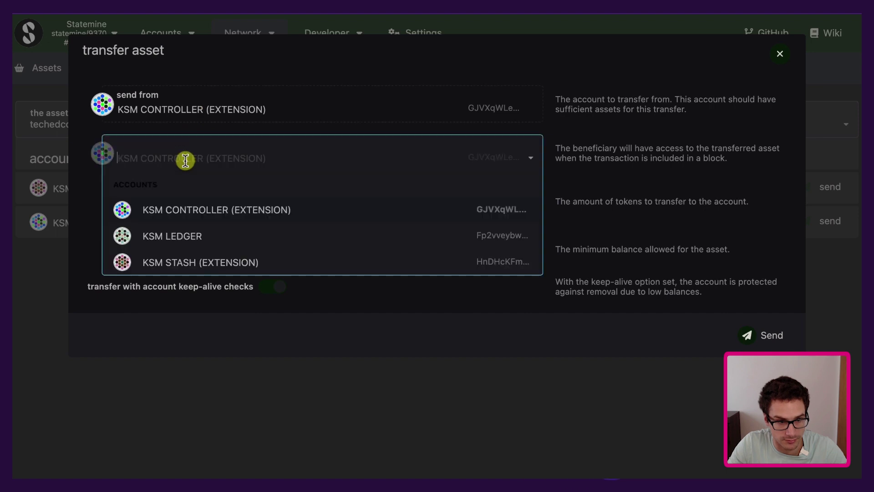
left_click(189, 260)
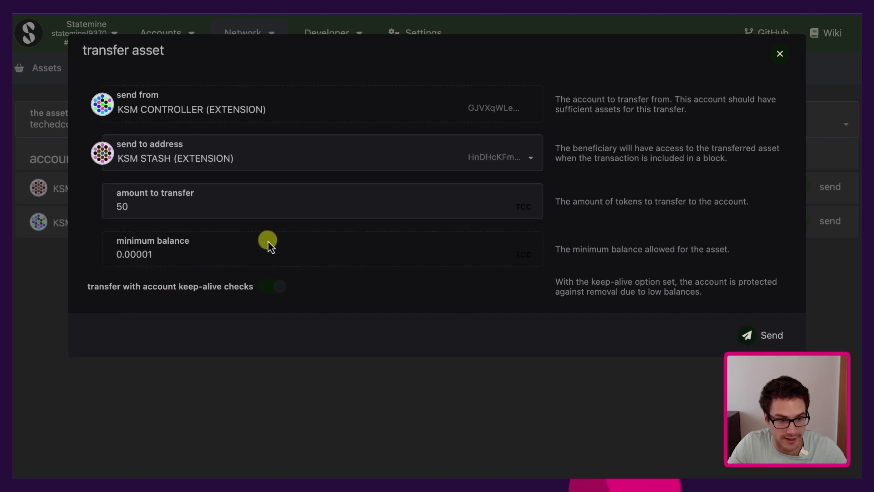
left_click(772, 336)
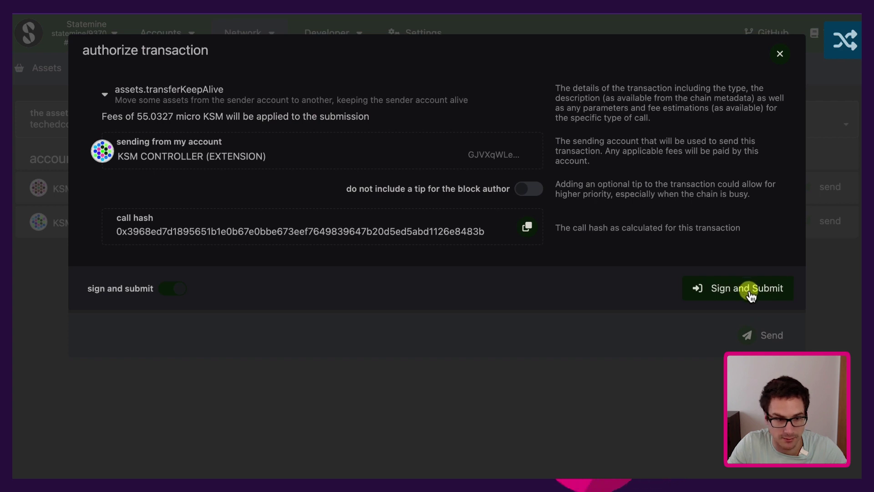
left_click(749, 290)
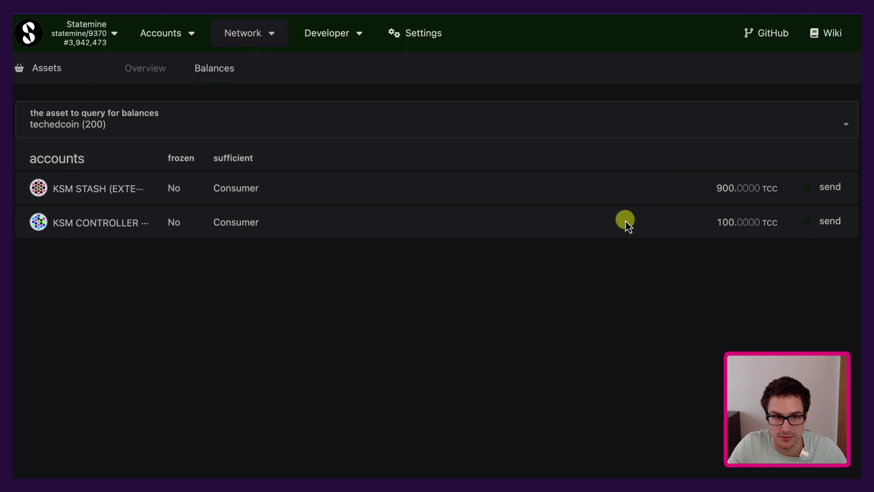
Open the developer extrinsics and choose the assets call startDestroy(id) for the KSM Stash account.
mouse_move(339, 37)
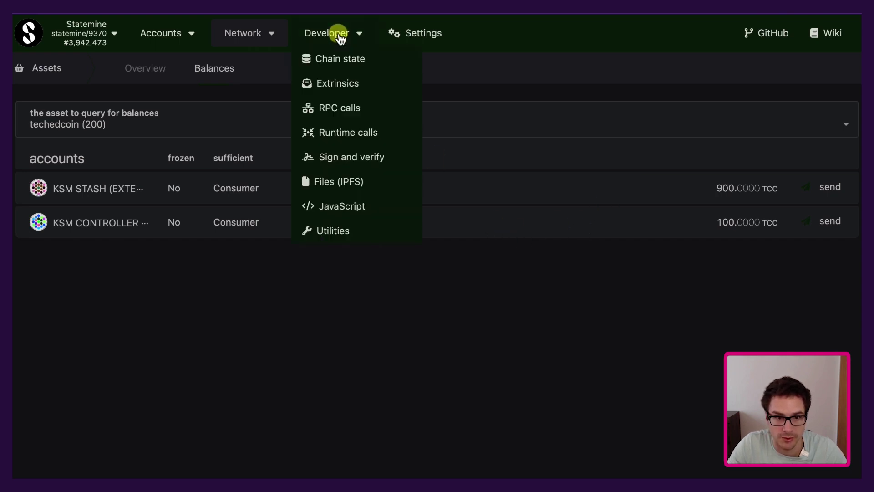
left_click(342, 86)
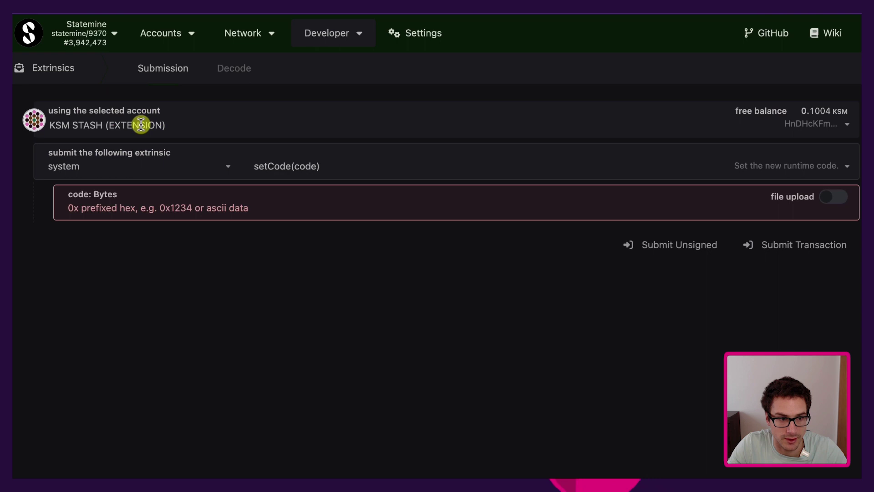
left_click(205, 164)
scroll(156, 203, "up", 5)
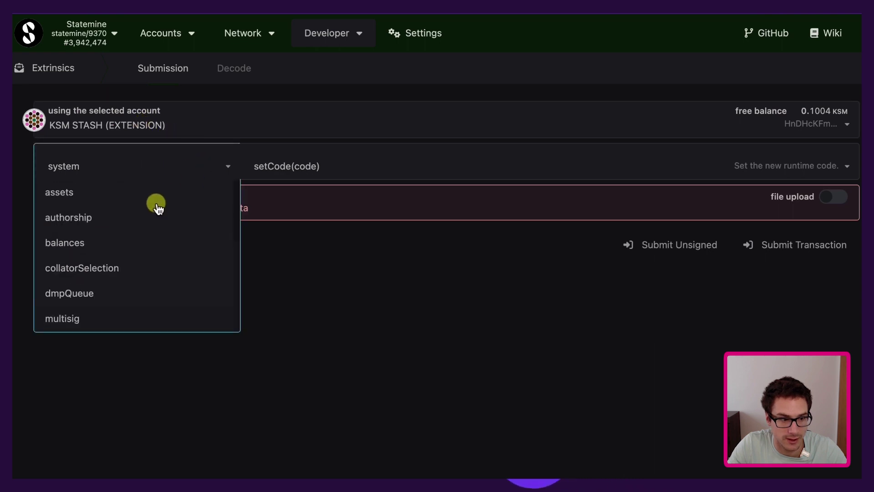
left_click(117, 195)
left_click(285, 172)
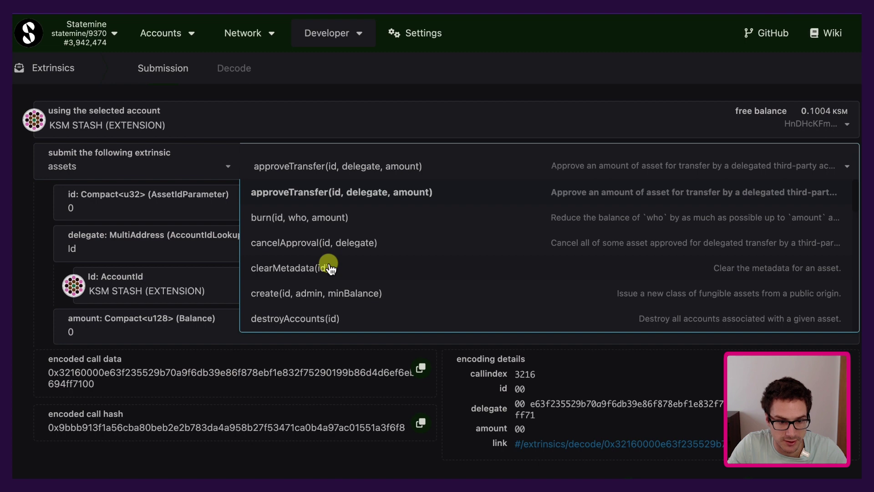
scroll(330, 268, "down", 5)
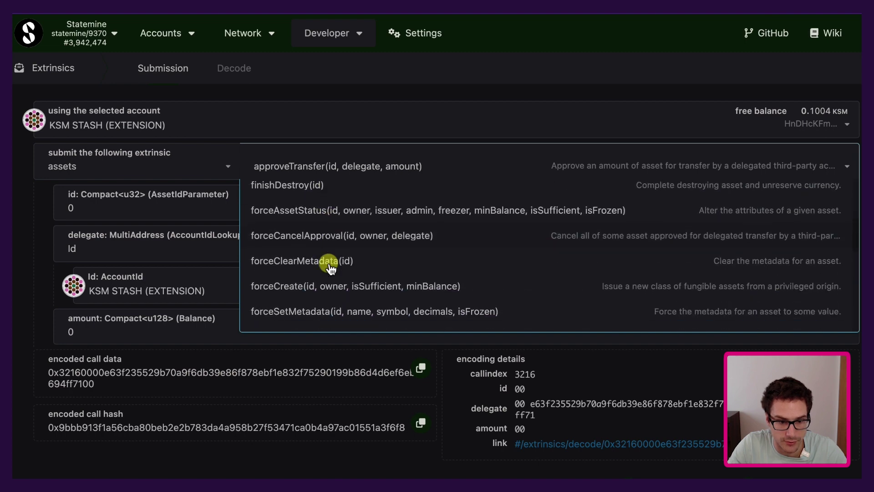
scroll(330, 269, "down", 5)
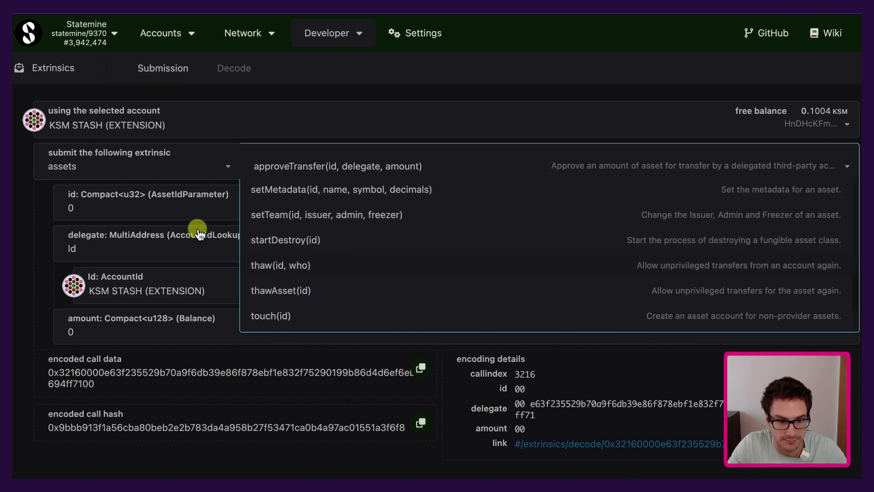
Set the asset id to 200 and submit the startDestroy transaction from KSM Stash, signing it with the account password.
left_click(110, 206)
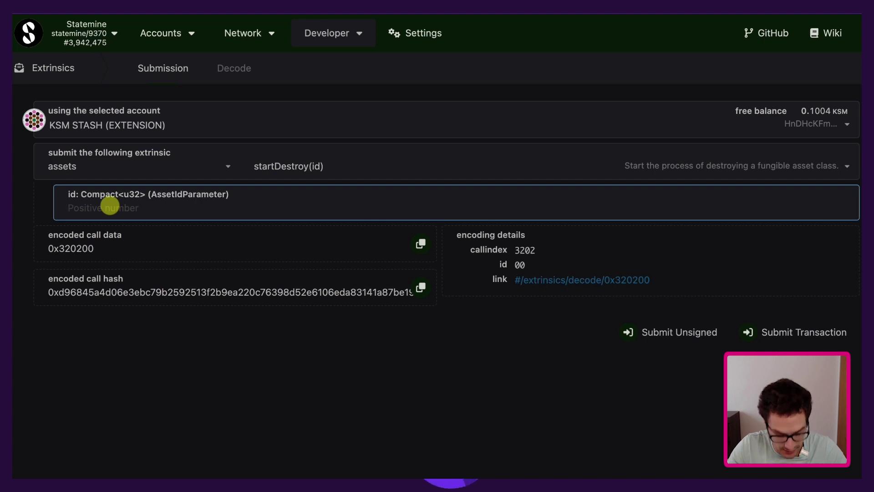
type("200")
left_click(792, 337)
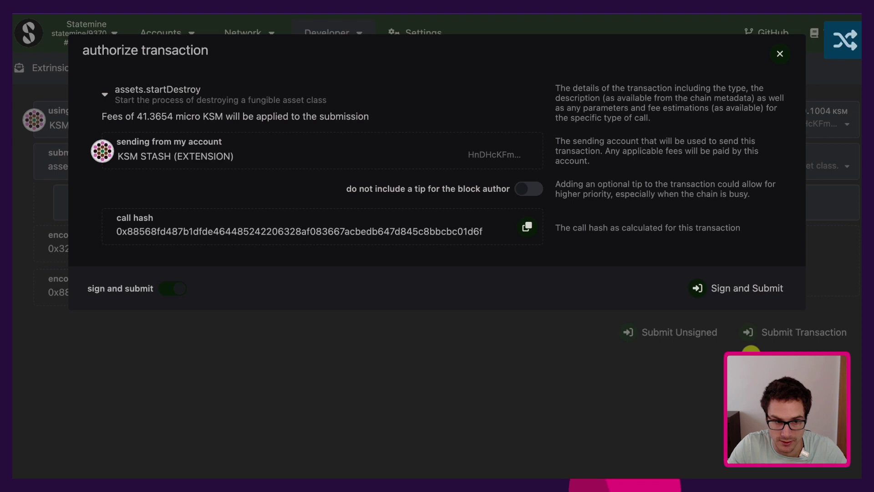
left_click(743, 296)
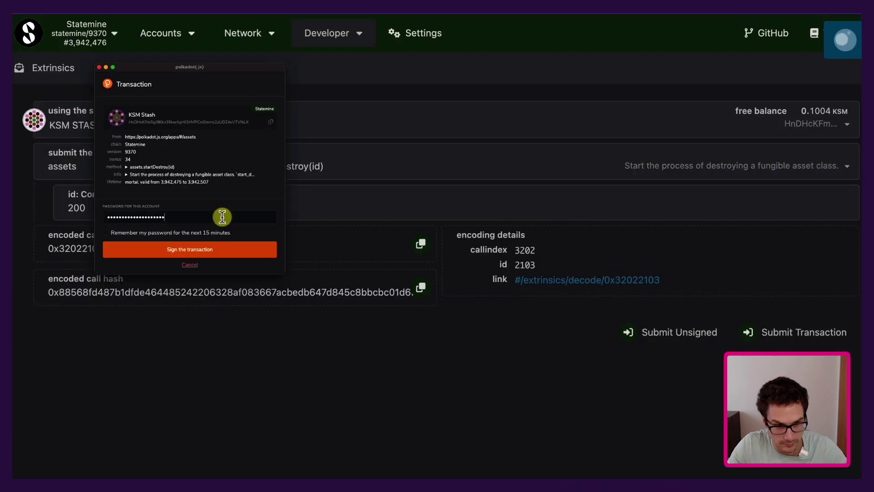
left_click(242, 253)
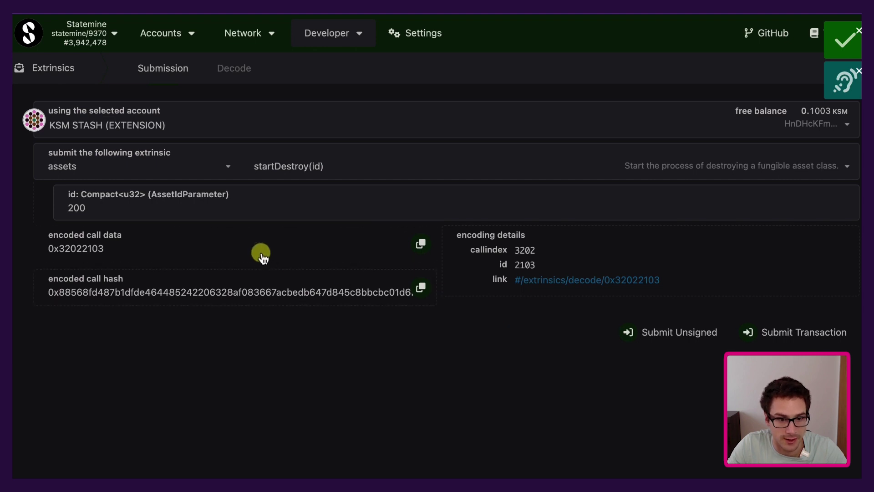
Change the assets extrinsic call to destroyAccounts(id).
left_click(309, 173)
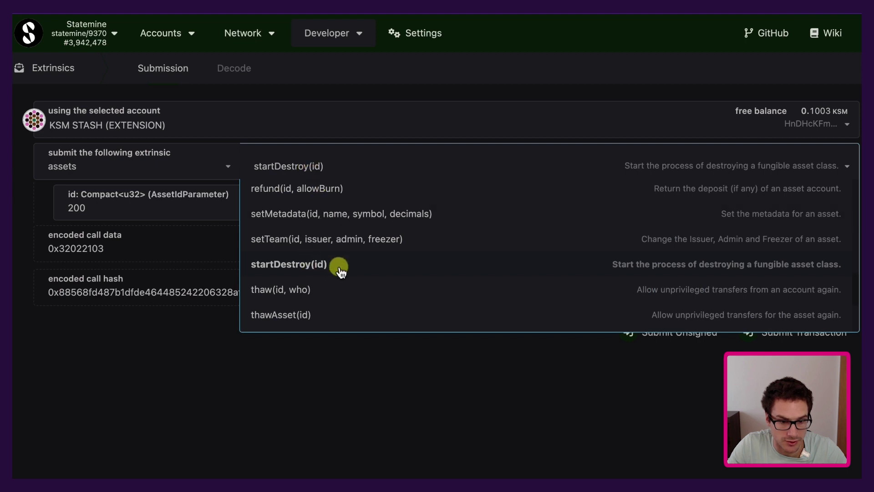
scroll(381, 262, "up", 3)
scroll(381, 263, "up", 5)
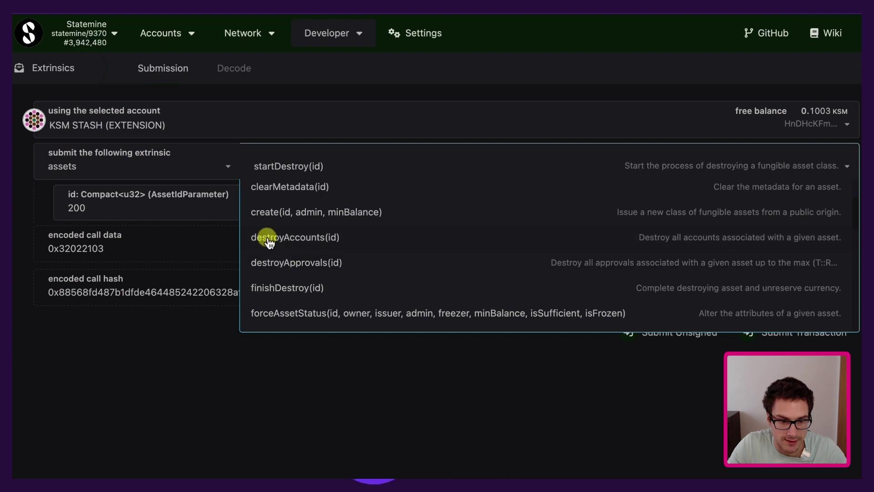
left_click(325, 242)
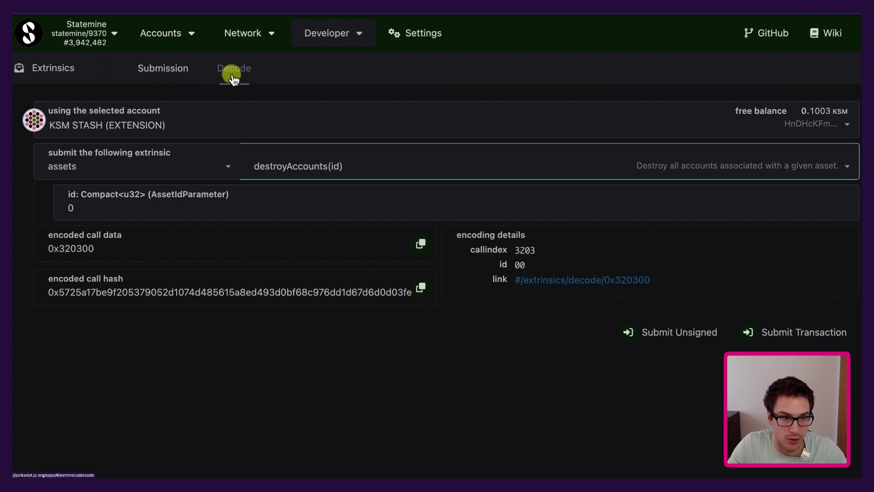
Open the network's asset balances and query techedcoin (200) to check its remaining account balances.
mouse_move(235, 36)
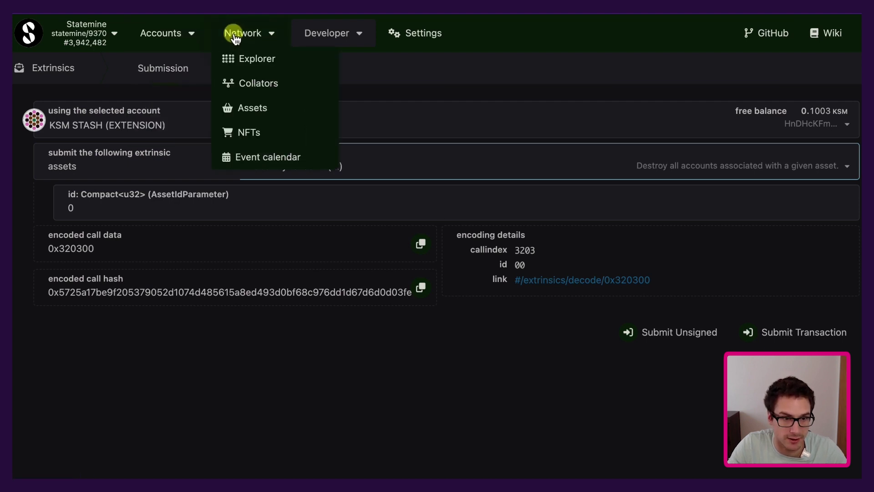
left_click(252, 108)
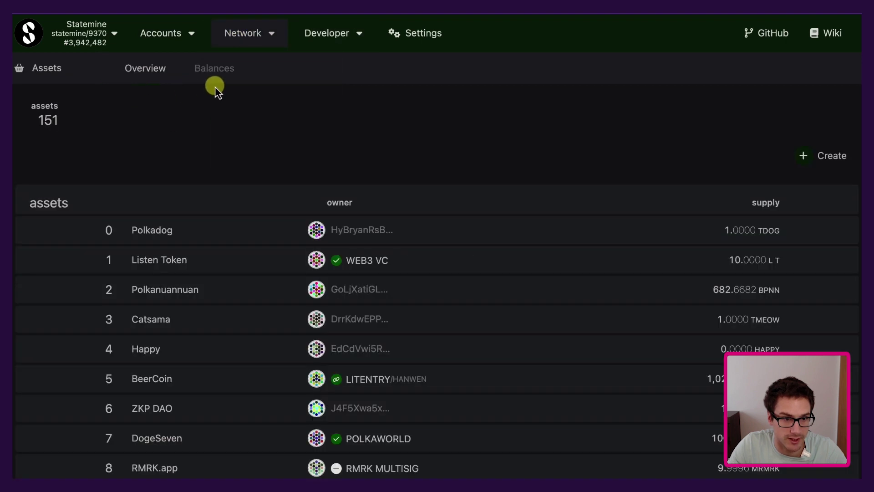
left_click(217, 67)
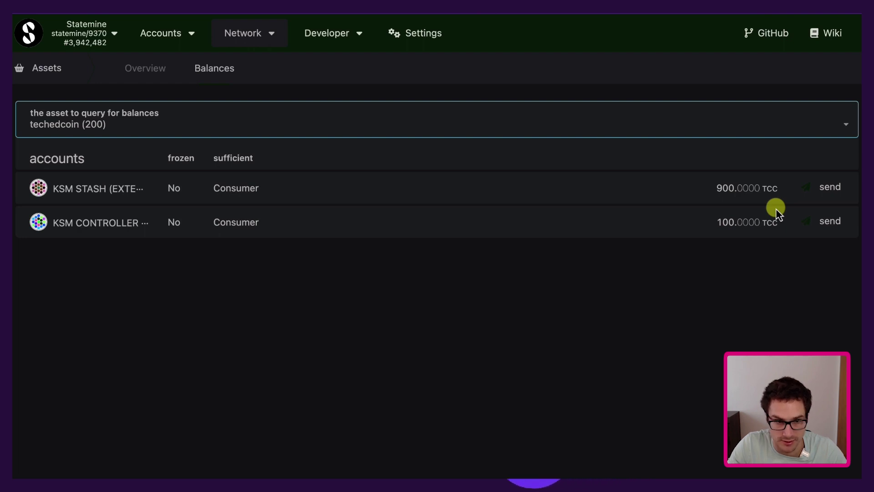
Return to the extrinsics and submit assets destroyAccounts(id) for asset id 200 from KSM Stash, signing with the account password.
mouse_move(342, 44)
left_click(341, 83)
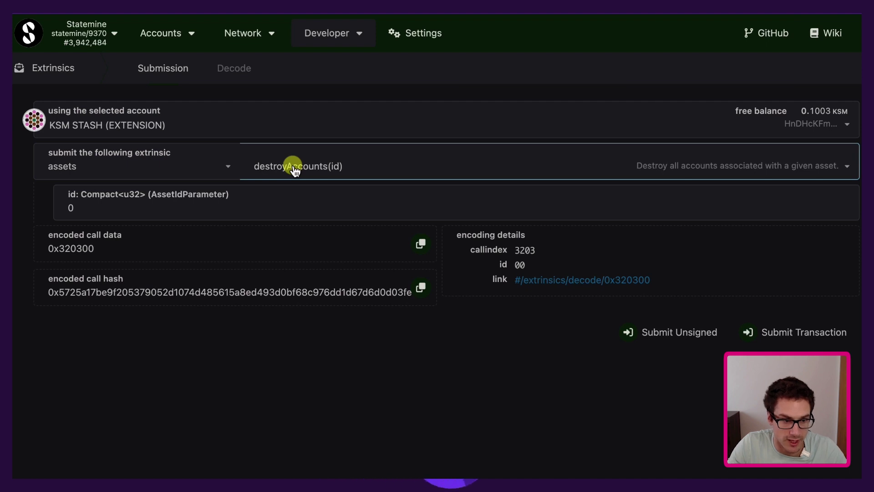
left_click(210, 209)
key("BackSpace")
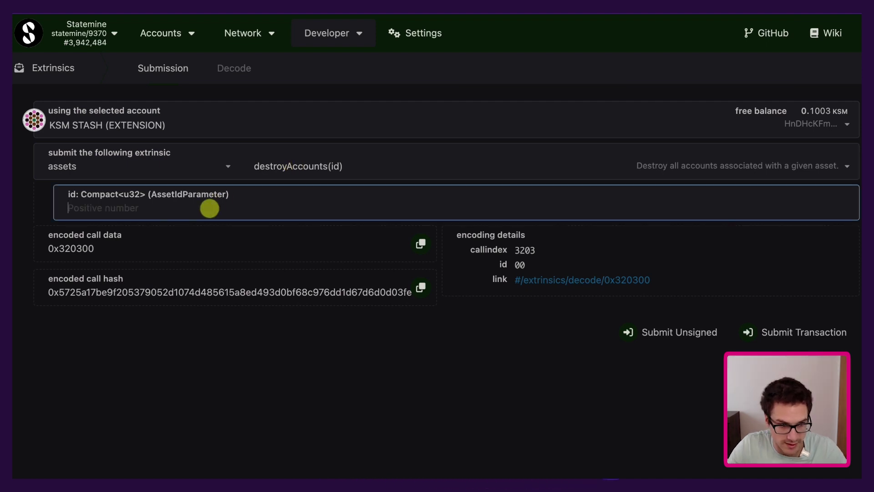
type("200")
left_click(768, 332)
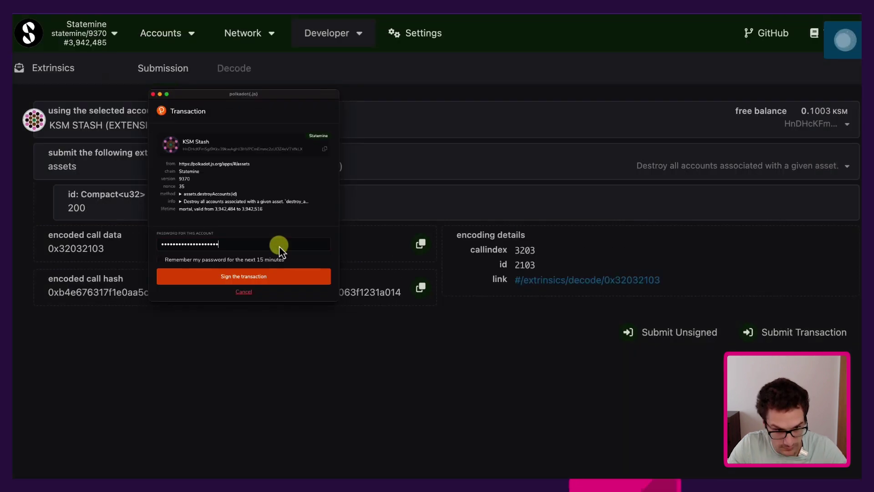
left_click(284, 275)
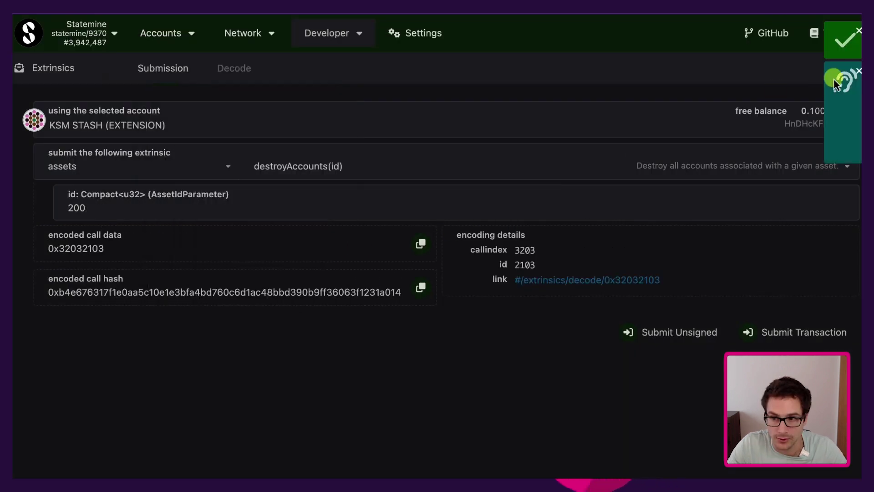
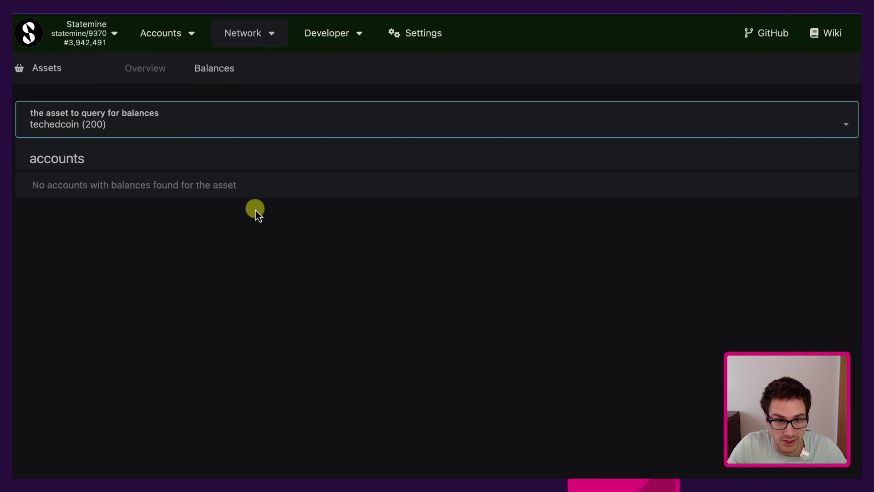
Open the developer extrinsics again and choose the assets call finishDestroy(id) for KSM Stash.
mouse_move(332, 25)
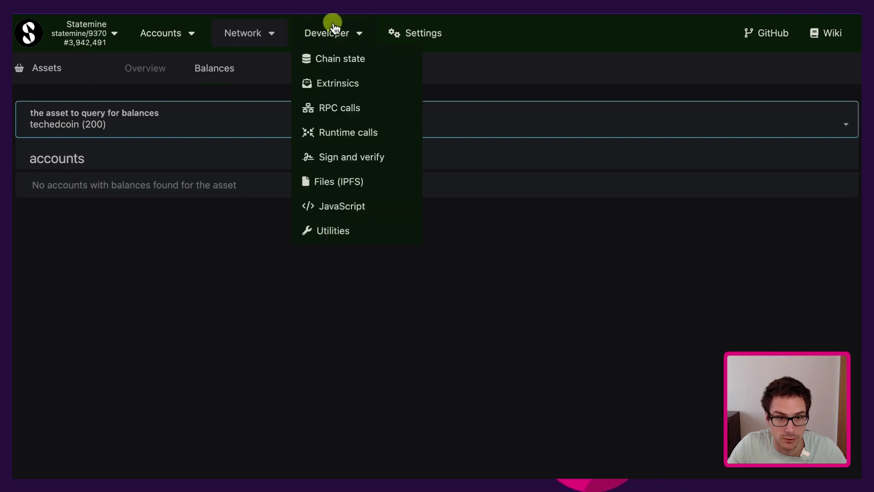
left_click(337, 83)
left_click(227, 167)
scroll(133, 208, "up", 3)
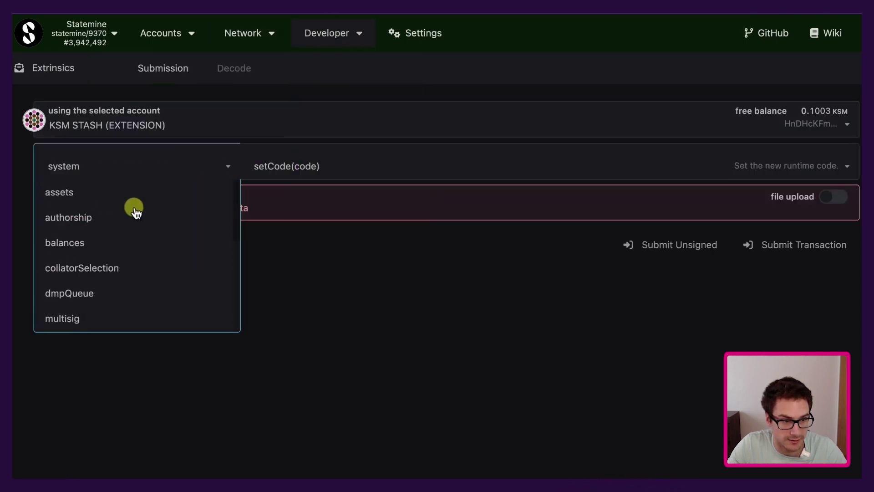
left_click(92, 190)
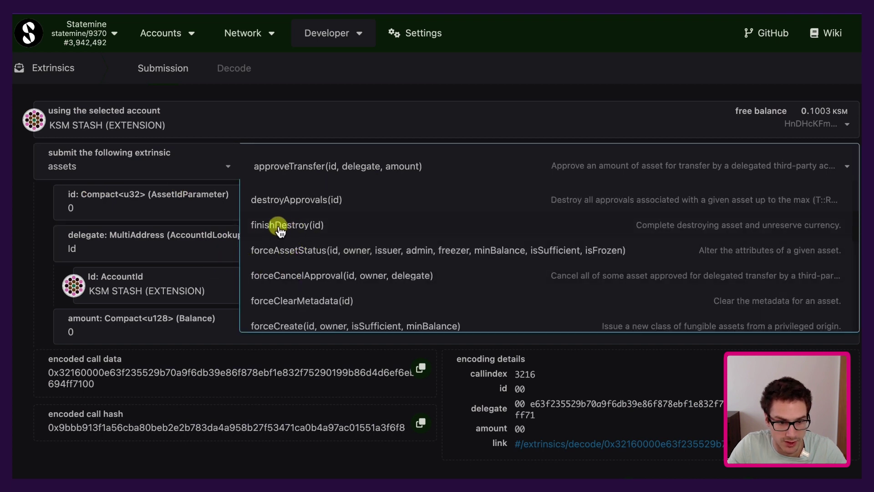
left_click(294, 226)
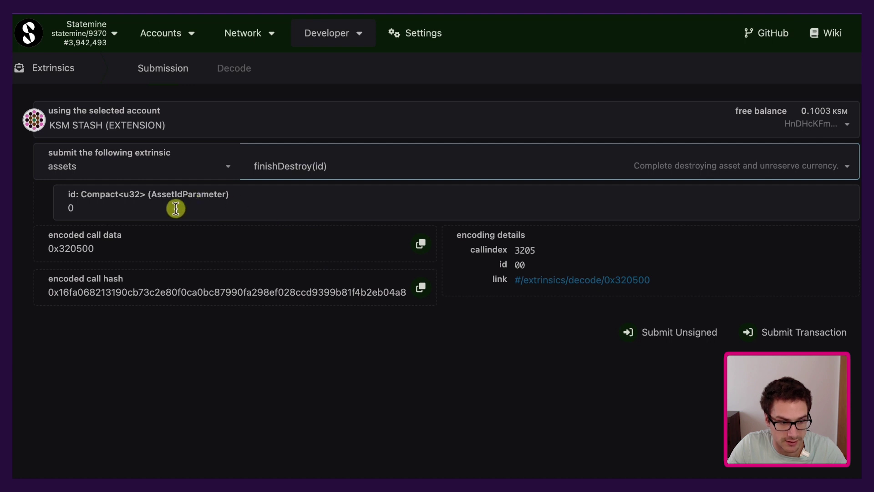
Set the asset id to 200 and submit the finishDestroy transaction, signing it with the KSM Stash account password.
key("Tab")
type("200")
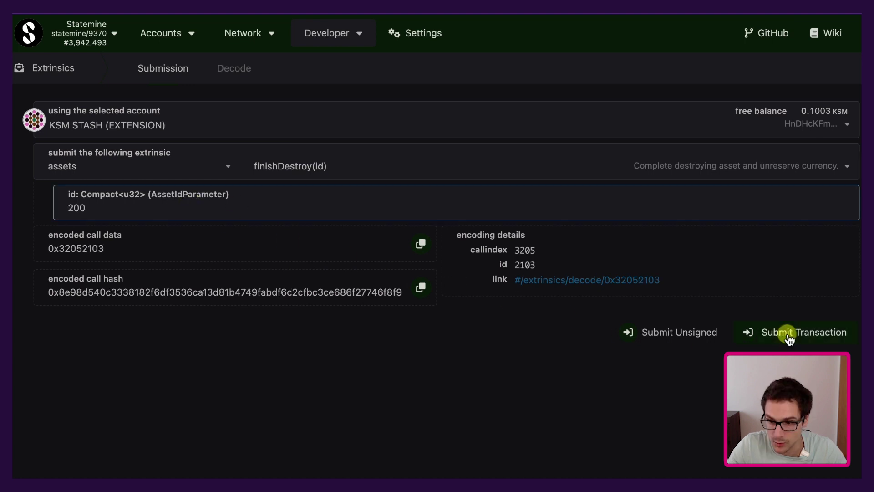
left_click(787, 338)
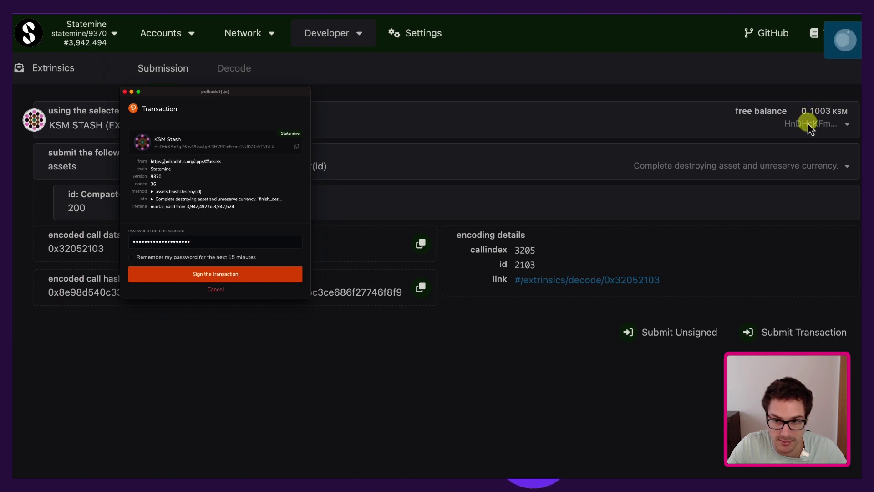
left_click(260, 276)
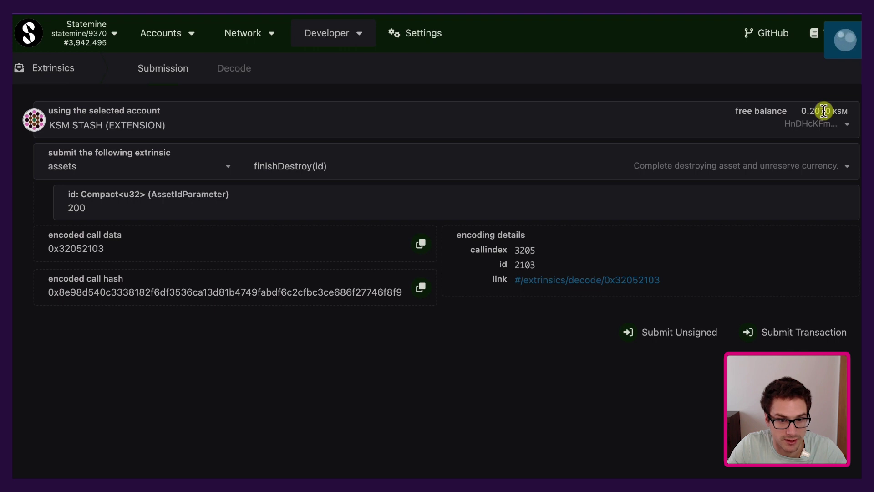
Open the network's assets overview and look through the list for asset id 200.
mouse_move(260, 35)
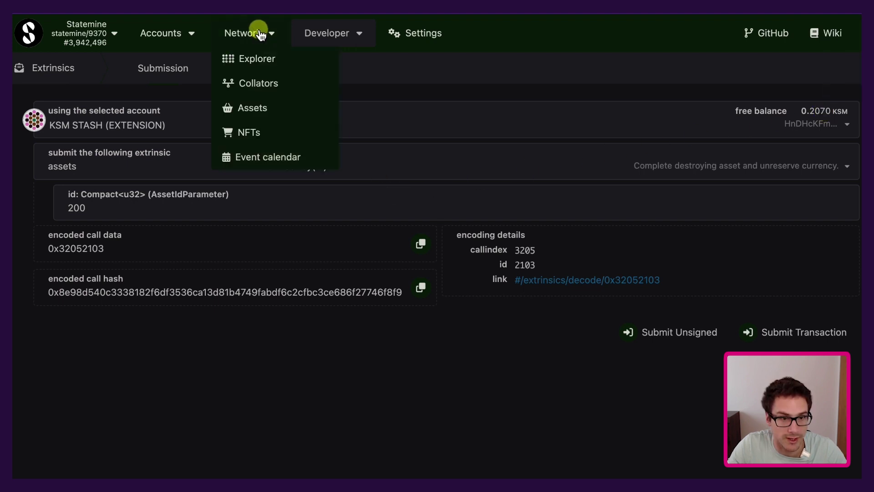
left_click(224, 109)
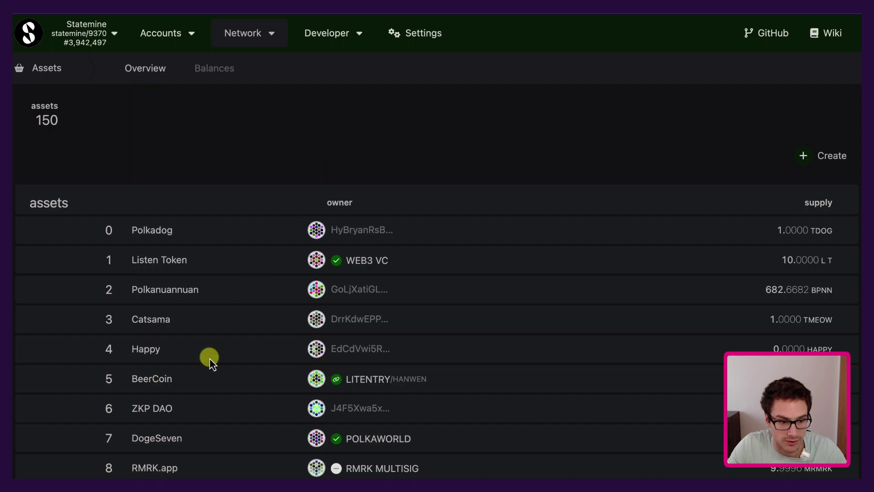
scroll(211, 360, "down", 20)
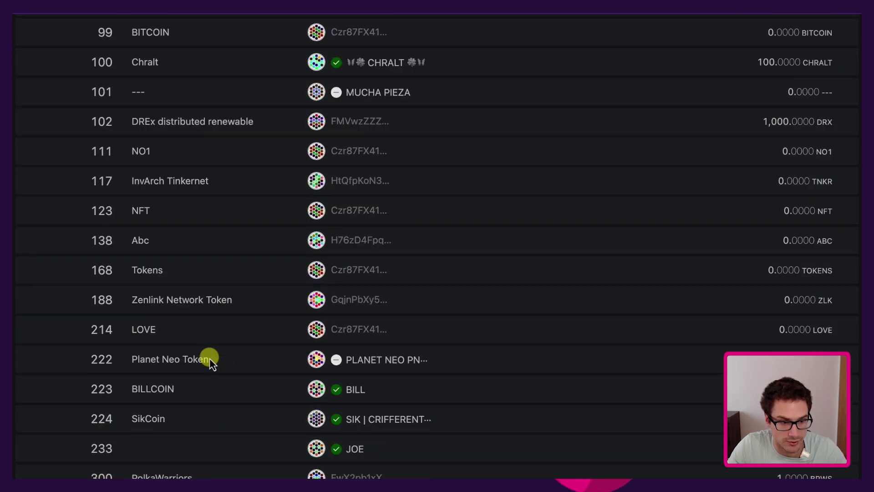
scroll(210, 360, "down", 3)
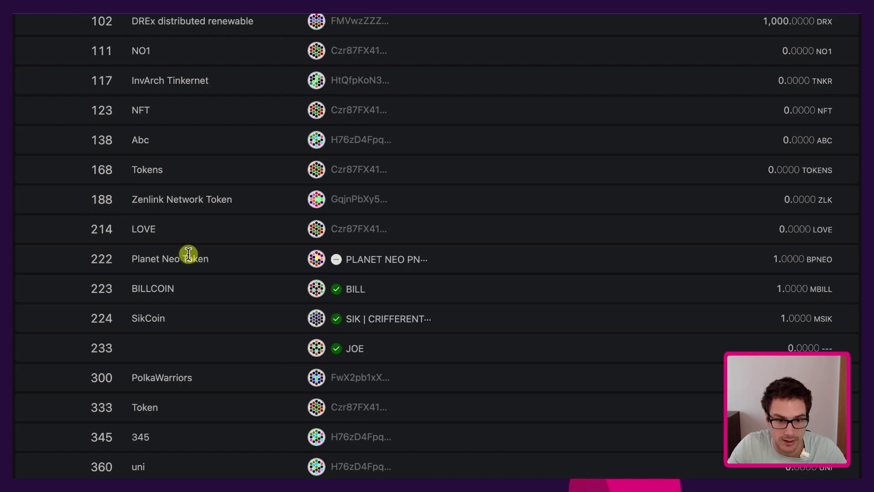
scroll(235, 265, "up", 20)
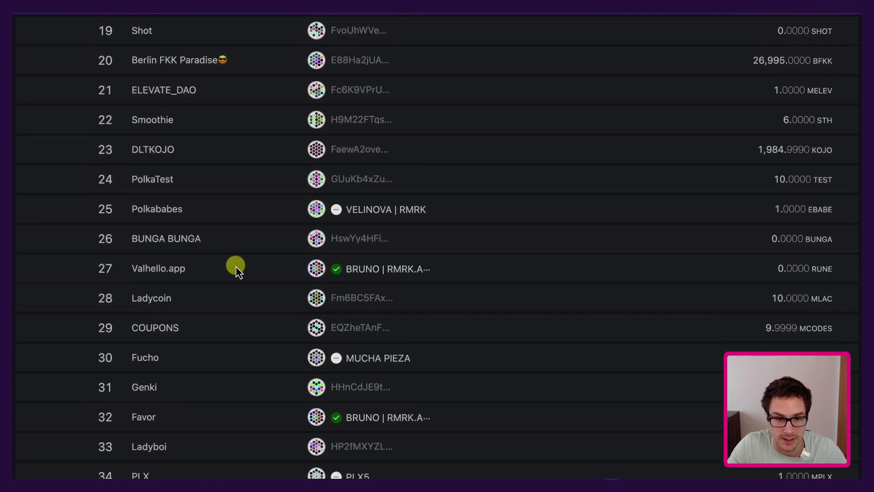
scroll(235, 269, "up", 3)
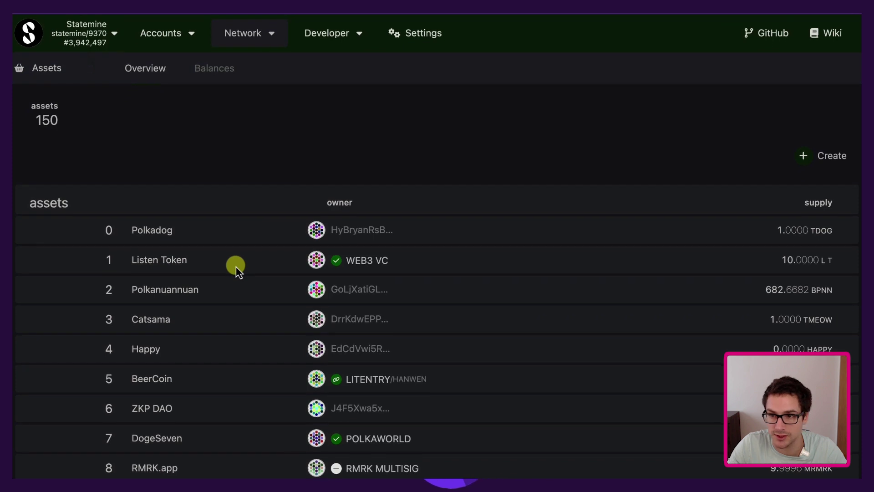